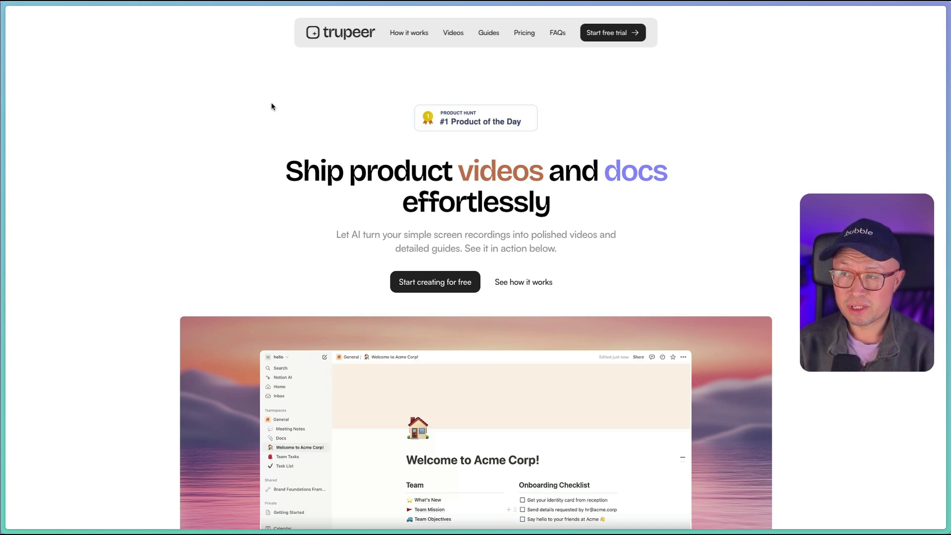
# Start a Trupeer free trial and open the Chrome extension download page from Step 1's link
pyautogui.click(609, 35)
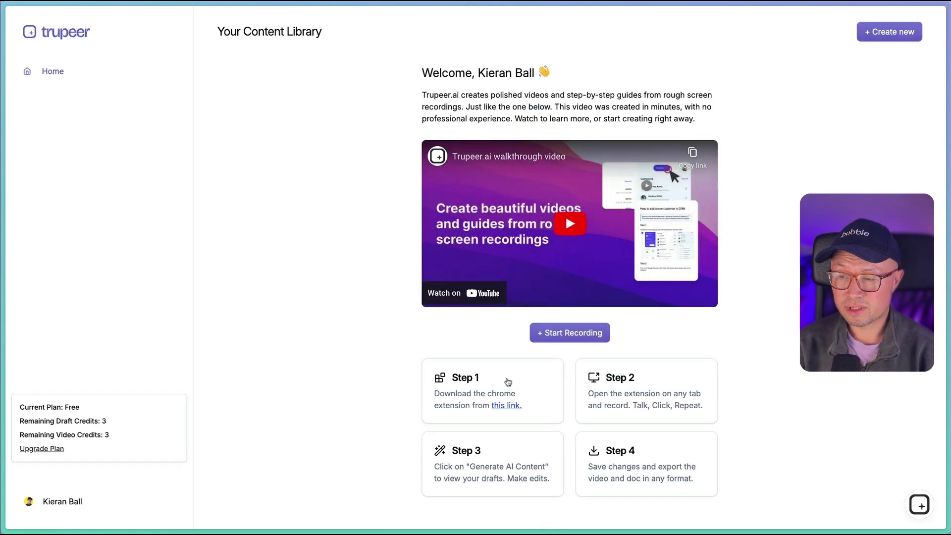
pyautogui.click(503, 406)
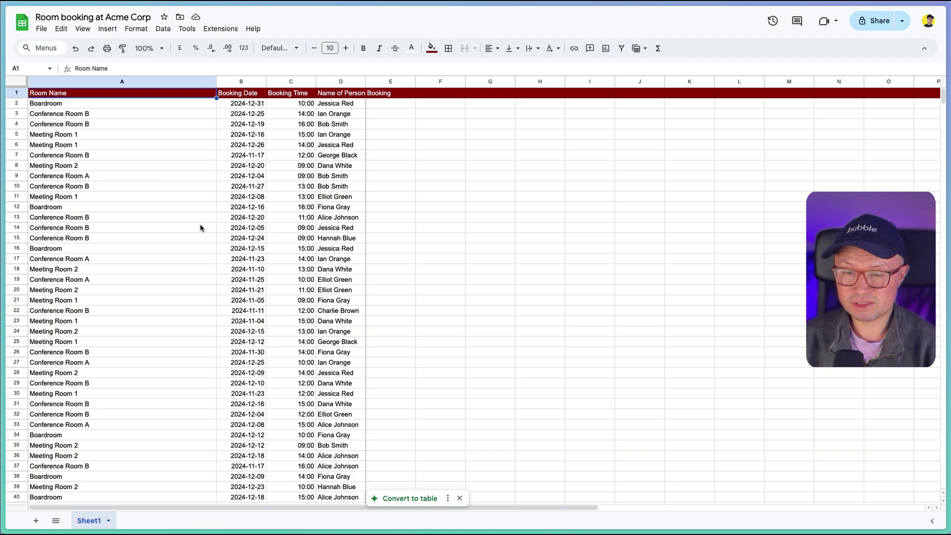
# Scroll through the Room booking at Acme Corp sheet to review its columns
pyautogui.scroll(-3, 165, 228)
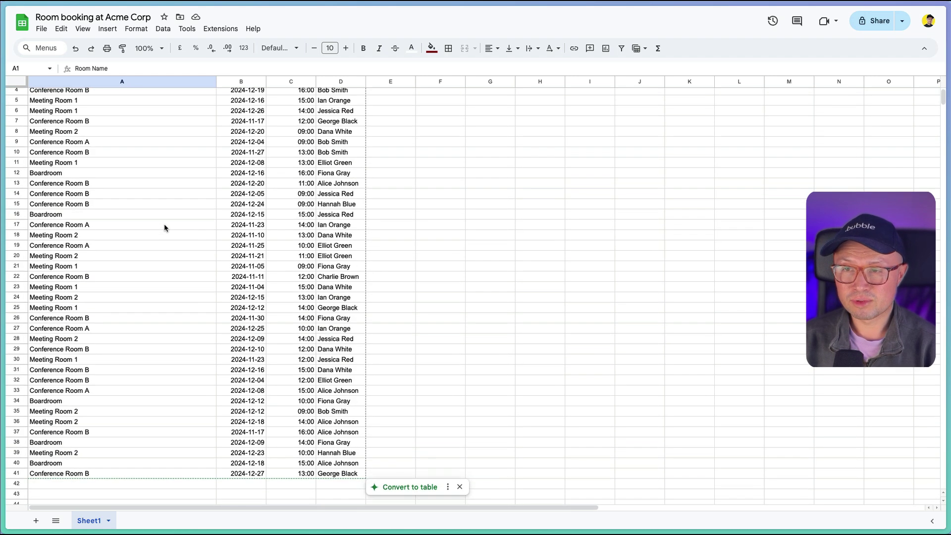
pyautogui.scroll(3, 104, 417)
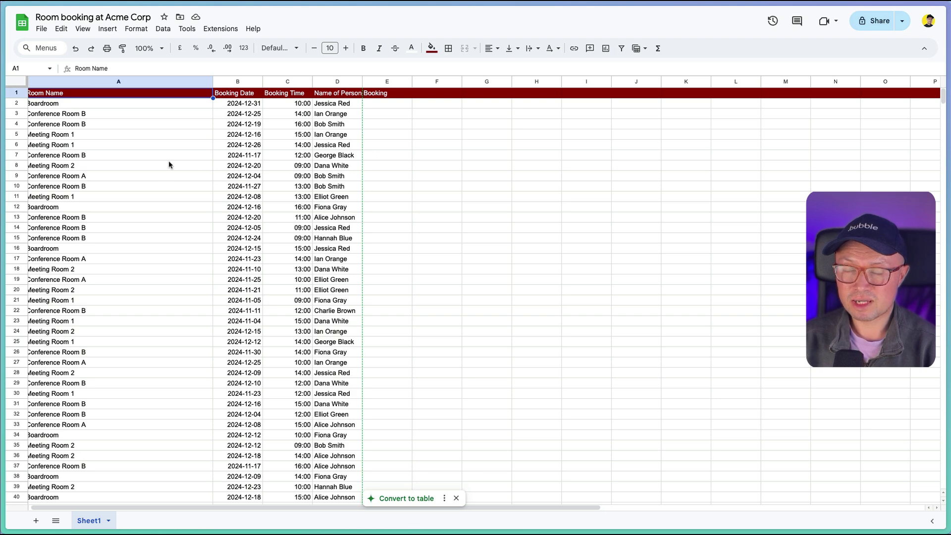
pyautogui.scroll(-2, 170, 163)
pyautogui.scroll(2, 170, 163)
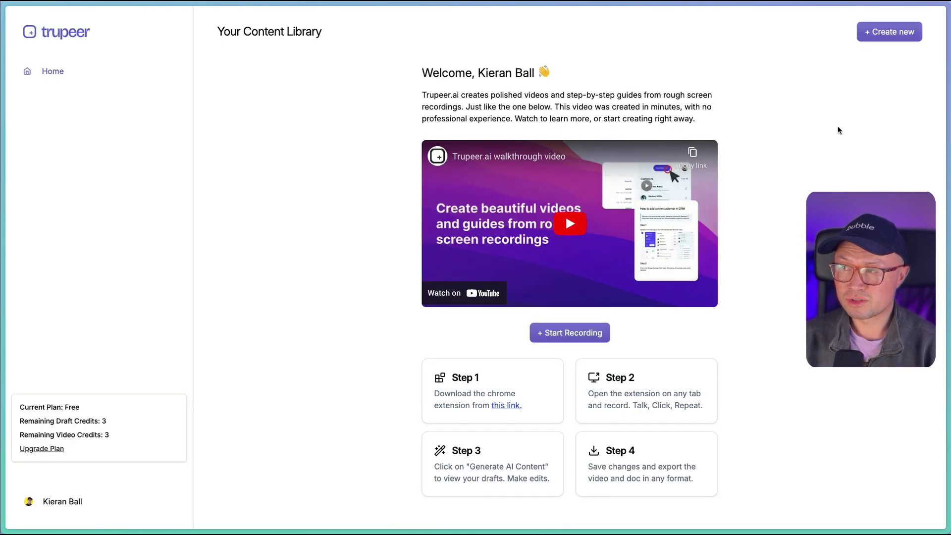
# Start a new recording with the toolbar shown, sharing the Room booking spreadsheet tab
pyautogui.click(886, 39)
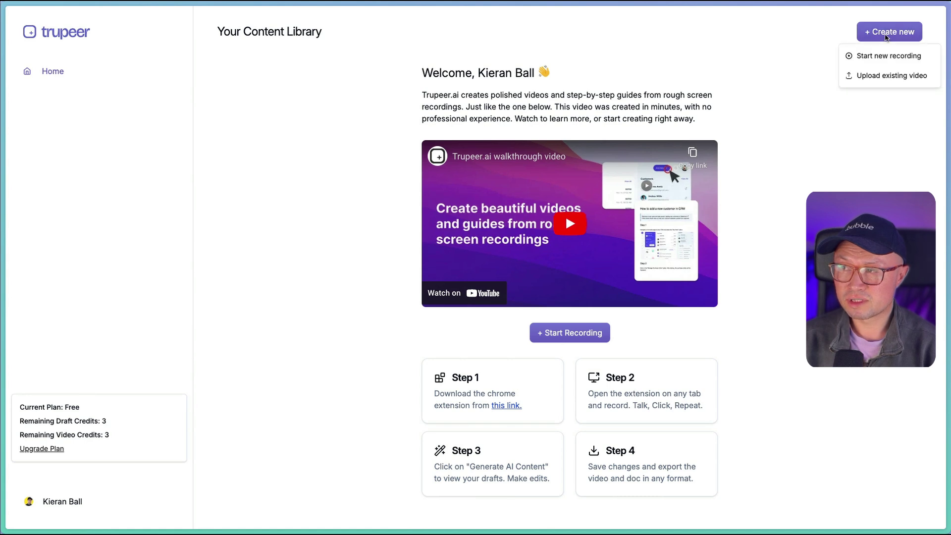
pyautogui.click(870, 63)
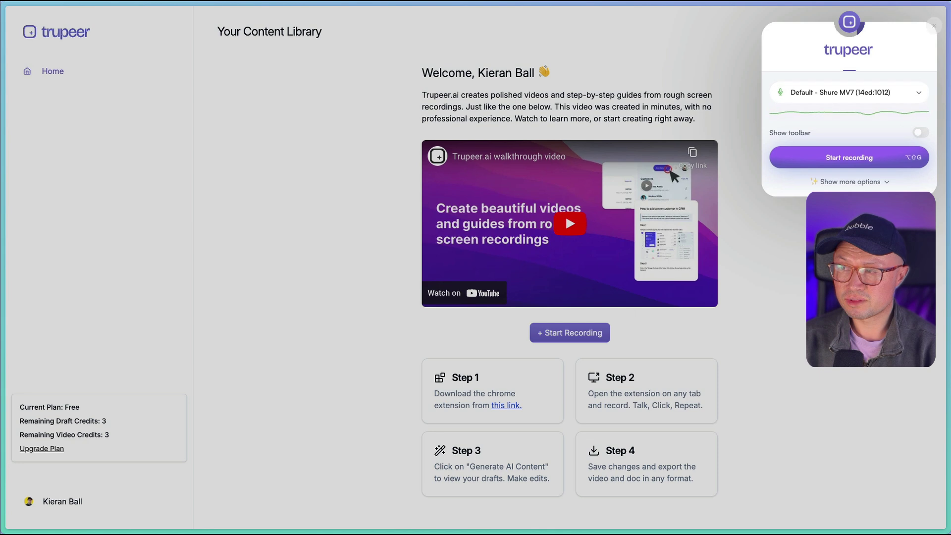
pyautogui.click(921, 134)
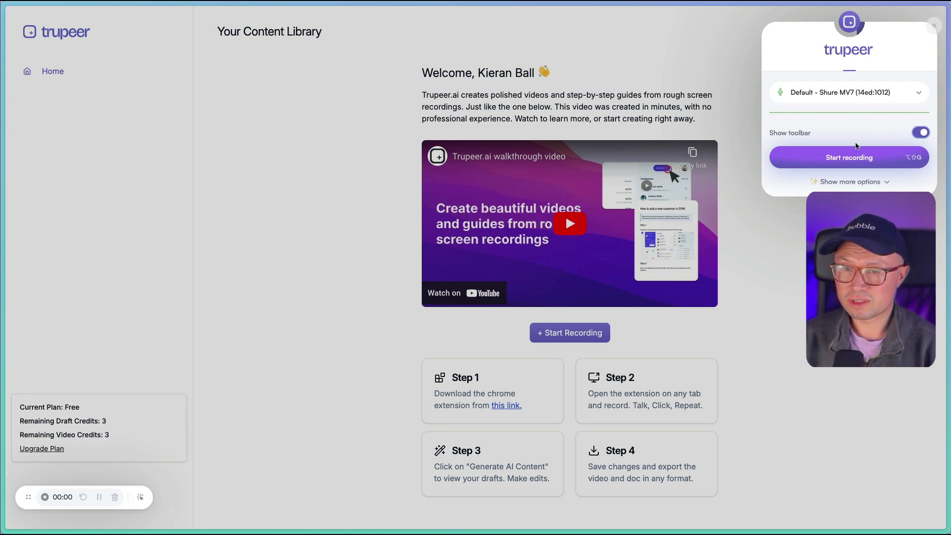
pyautogui.click(853, 159)
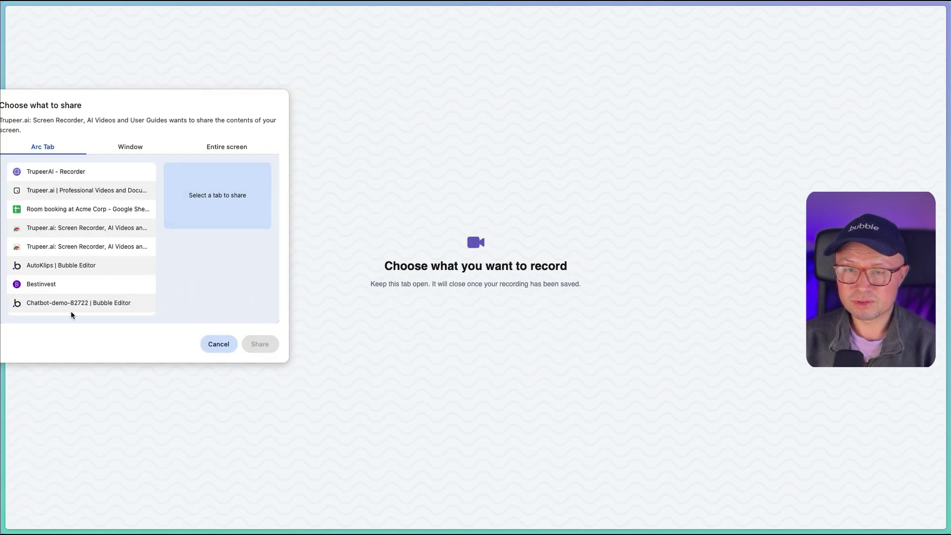
pyautogui.click(61, 217)
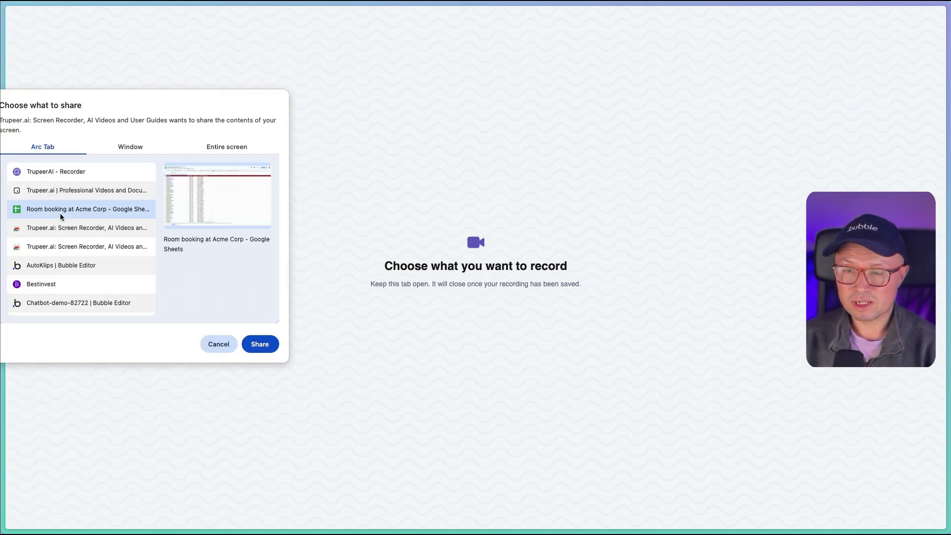
pyautogui.click(264, 349)
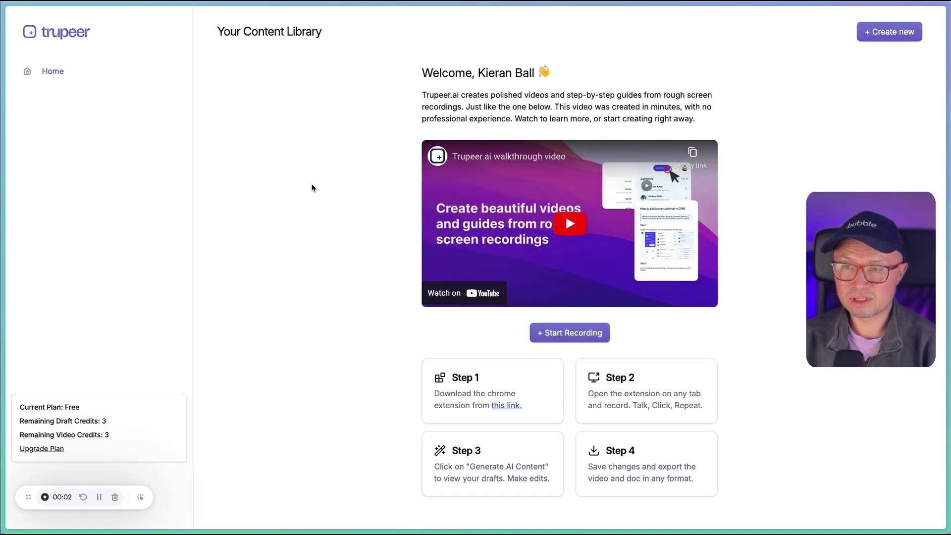
# Highlight the Room Name, Booking Date, Booking Time and Name of Person Booking columns
pyautogui.hotkey('ctrl', 'Tab')
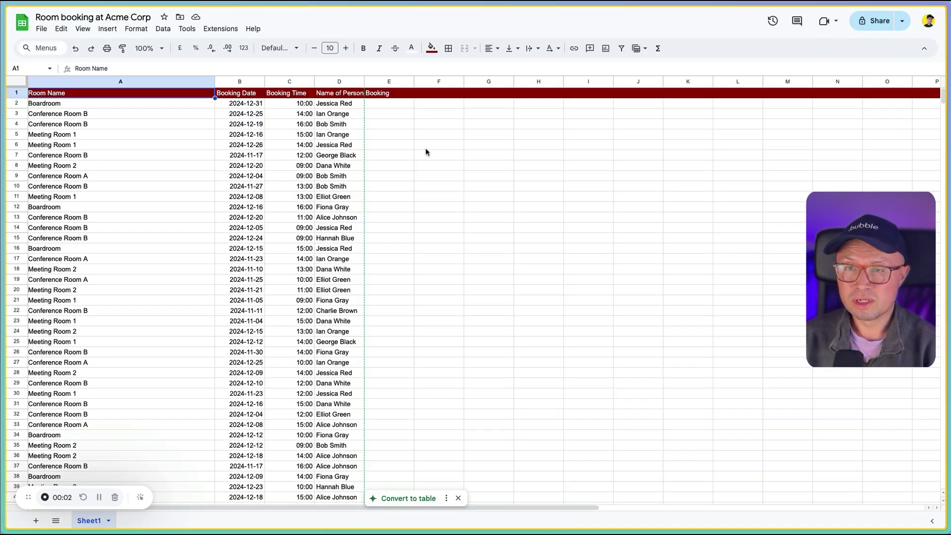
pyautogui.click(426, 147)
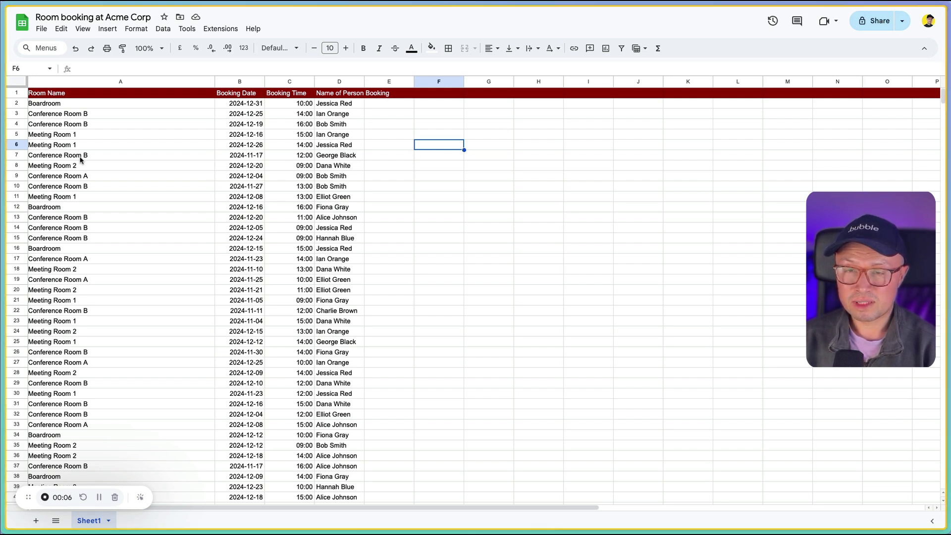
pyautogui.click(98, 98)
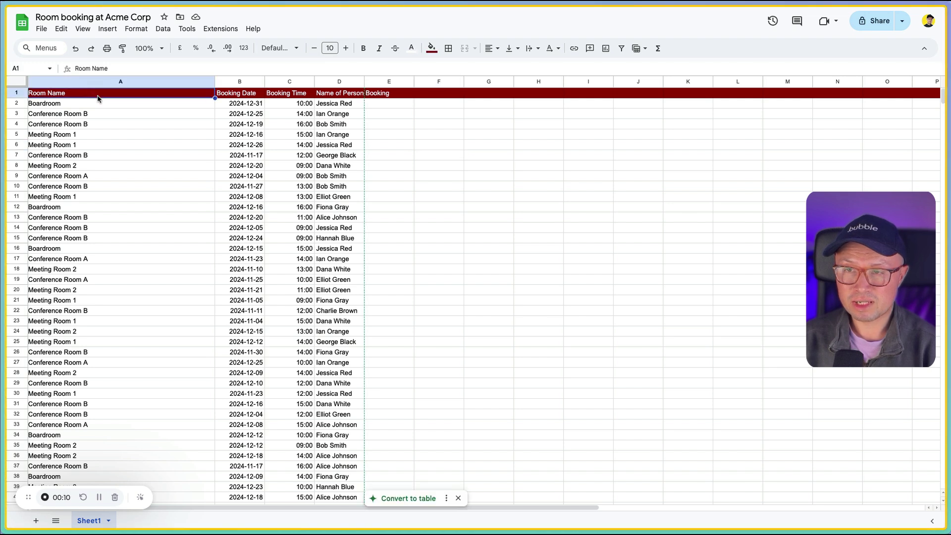
pyautogui.click(233, 98)
pyautogui.click(299, 96)
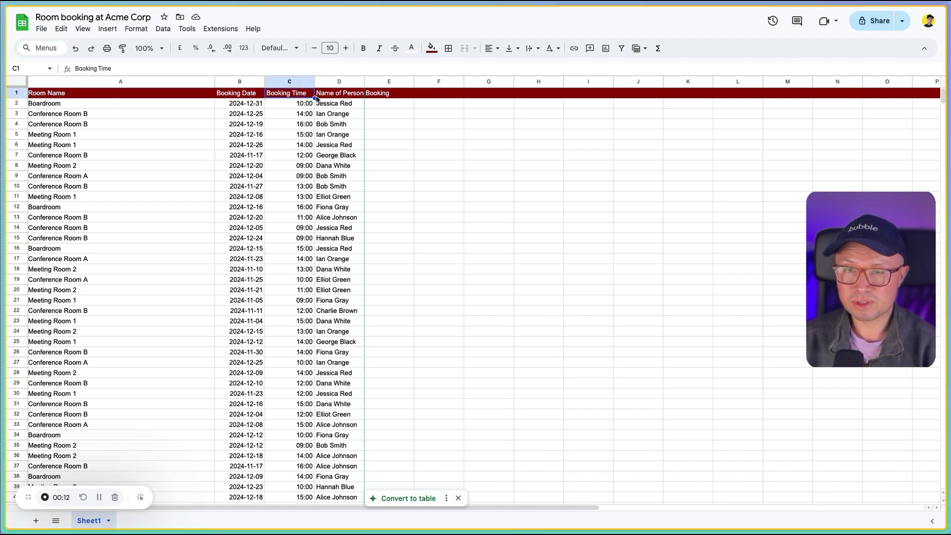
pyautogui.click(340, 94)
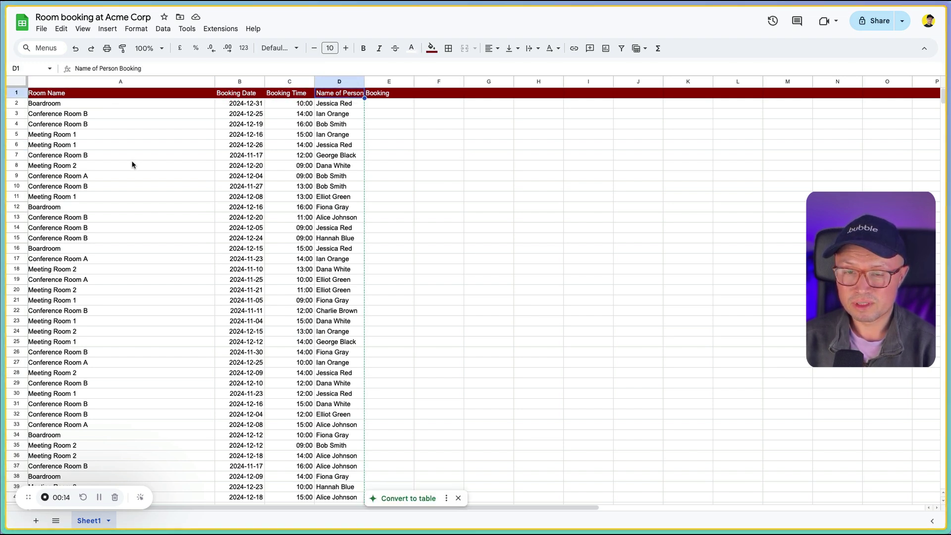
pyautogui.scroll(-5, 132, 164)
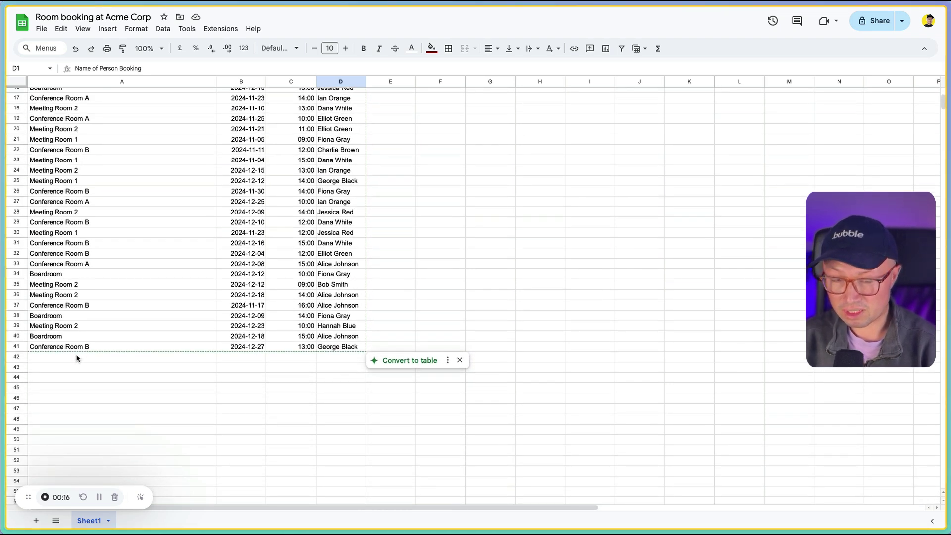
# Fill row 42 with Boardroom, 2024-12-13, 14:00 and the booker's name
pyautogui.click(77, 358)
pyautogui.write('Boardroom')
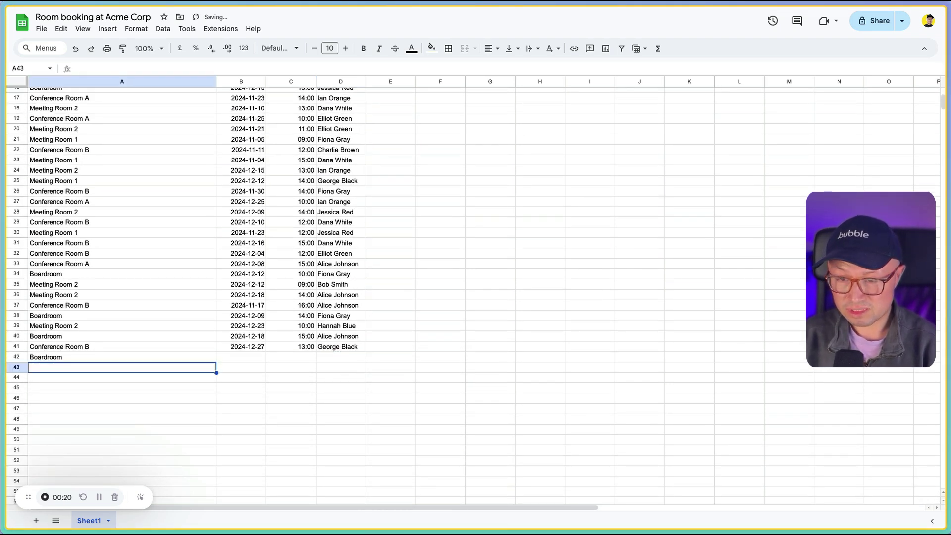
pyautogui.press('Tab')
pyautogui.write('2024-12-13')
pyautogui.press('Return')
pyautogui.click(291, 357)
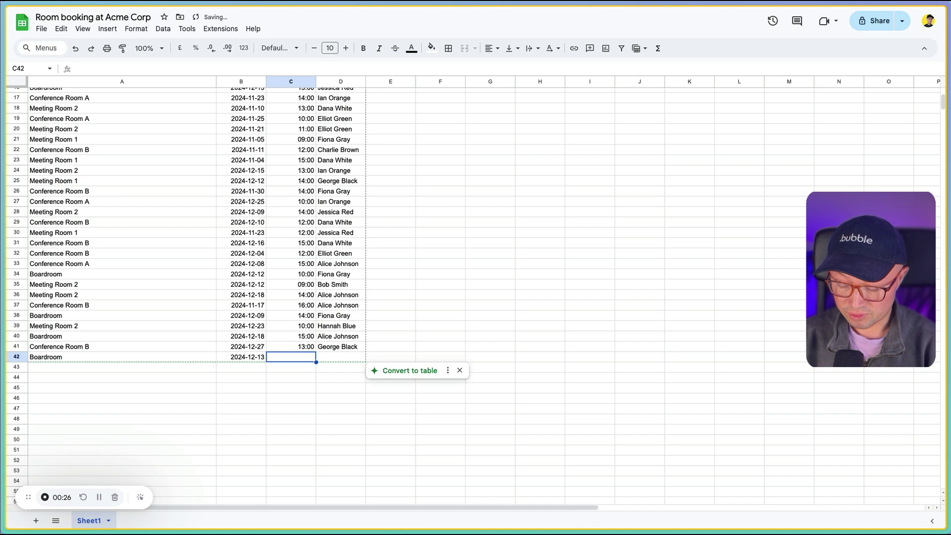
pyautogui.write('14:00')
pyautogui.press('Tab')
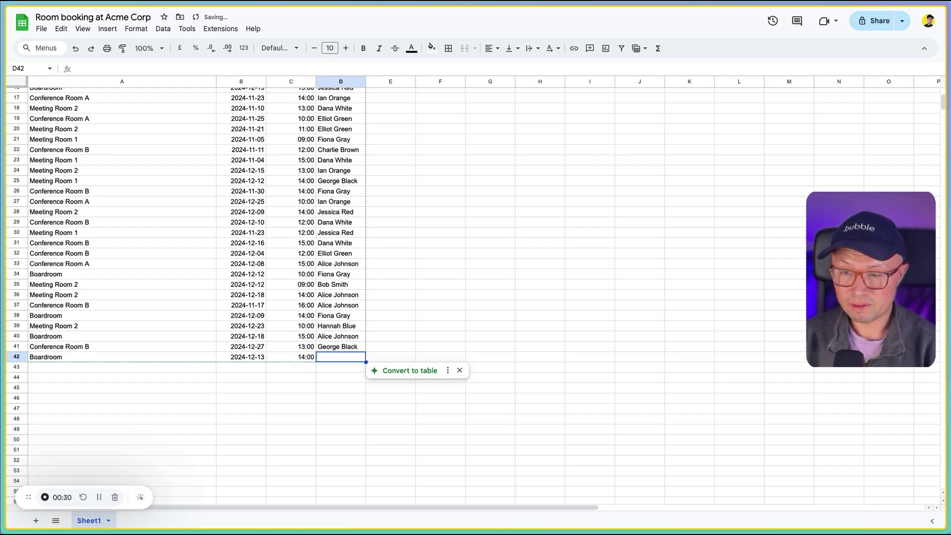
pyautogui.press('Return')
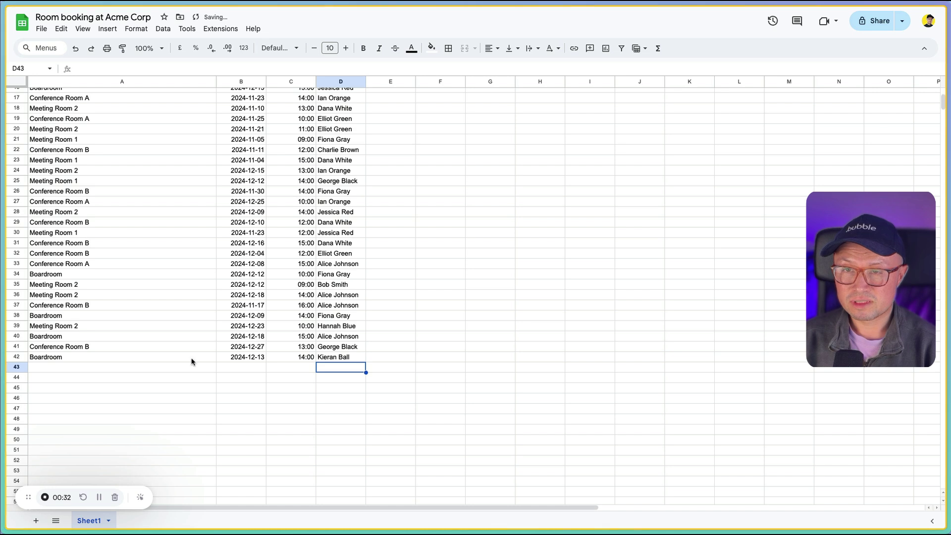
pyautogui.click(458, 306)
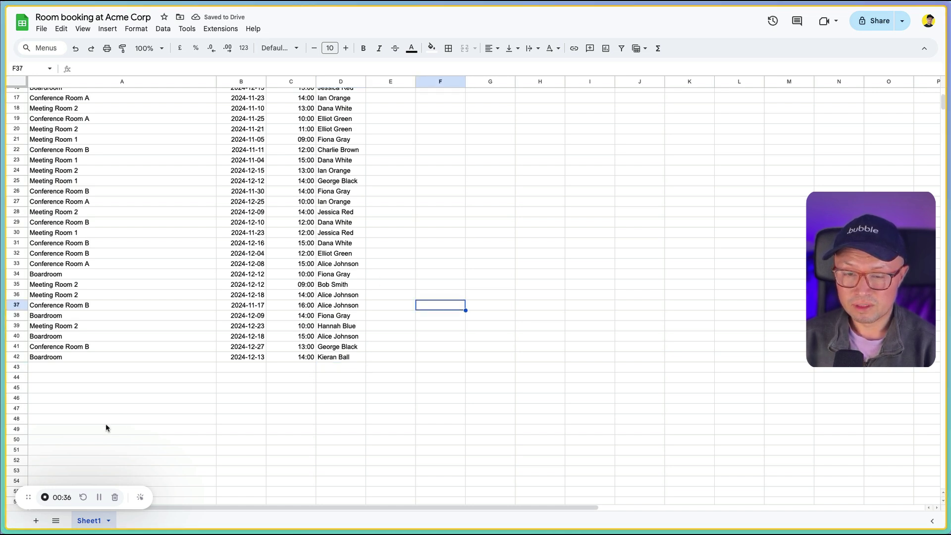
# Stop the recording, pause the preview, and generate the AI video and guide
pyautogui.click(47, 499)
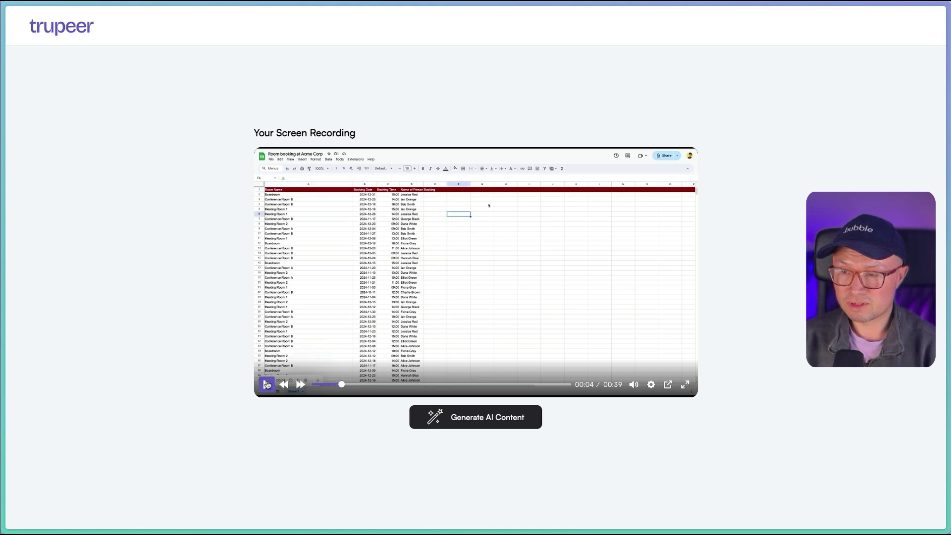
pyautogui.click(267, 385)
pyautogui.click(446, 417)
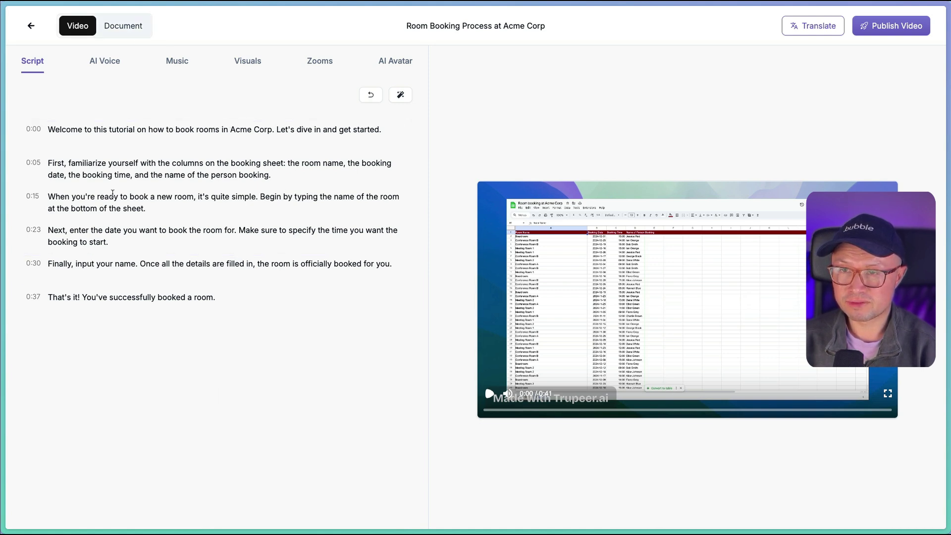
# Open the Document view and scroll through the intro and six generated steps
pyautogui.click(131, 18)
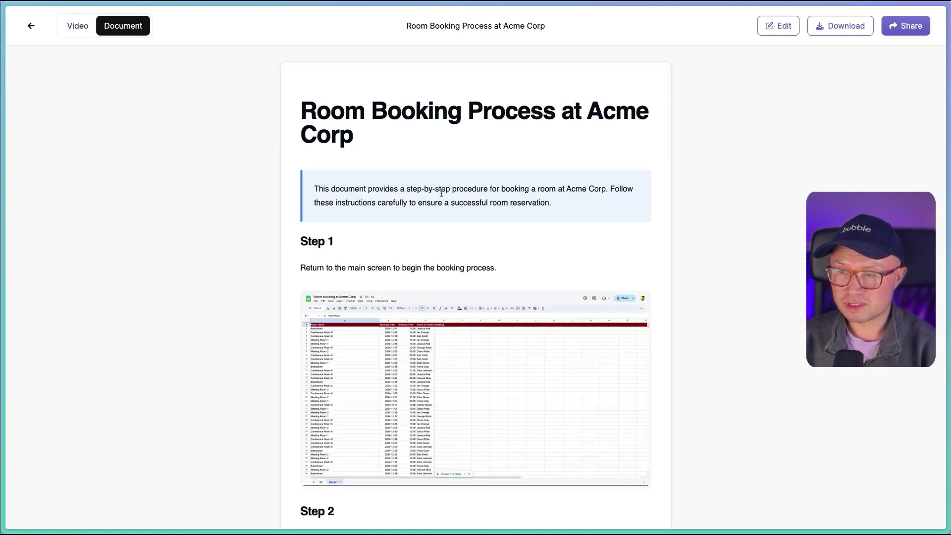
pyautogui.scroll(-2, 440, 192)
pyautogui.scroll(-2, 345, 214)
pyautogui.scroll(-2, 345, 212)
pyautogui.scroll(-1, 362, 191)
pyautogui.scroll(-5, 350, 191)
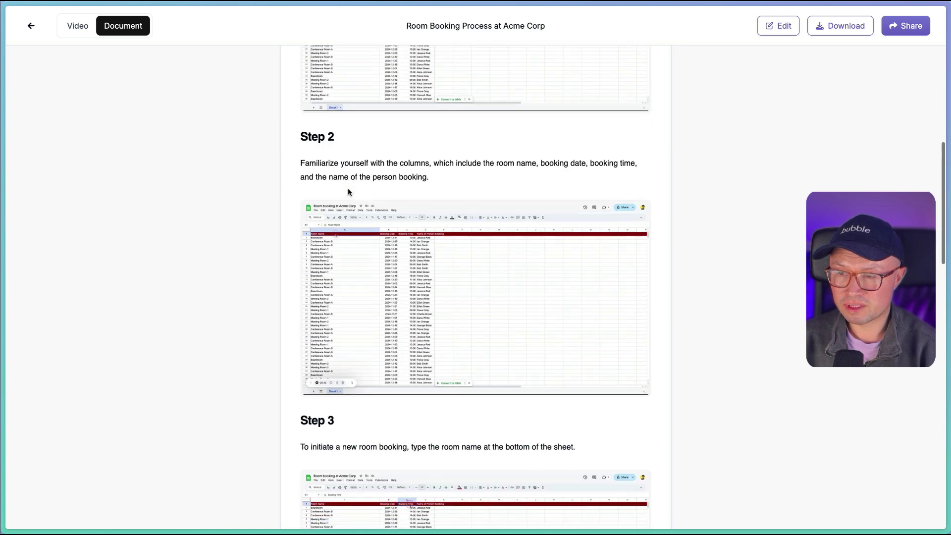
pyautogui.scroll(-5, 350, 191)
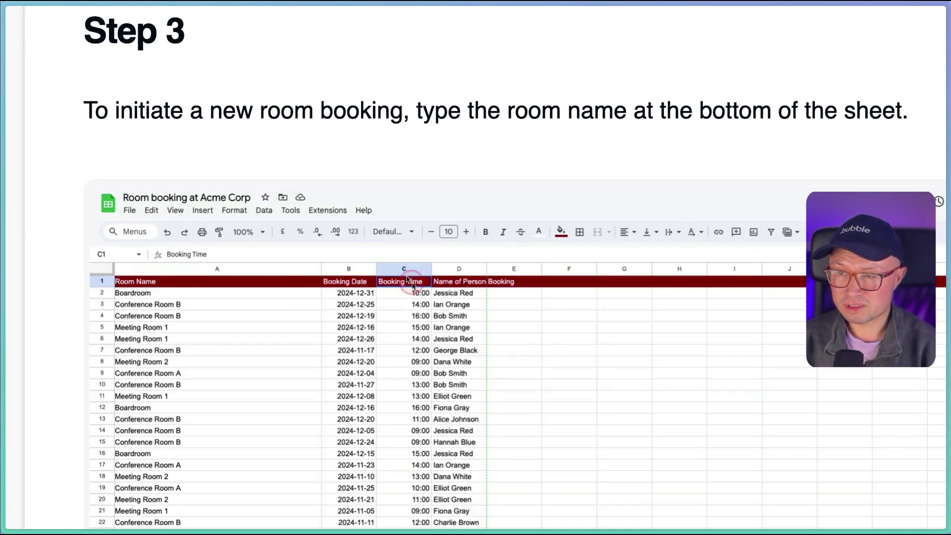
pyautogui.scroll(-10, 406, 278)
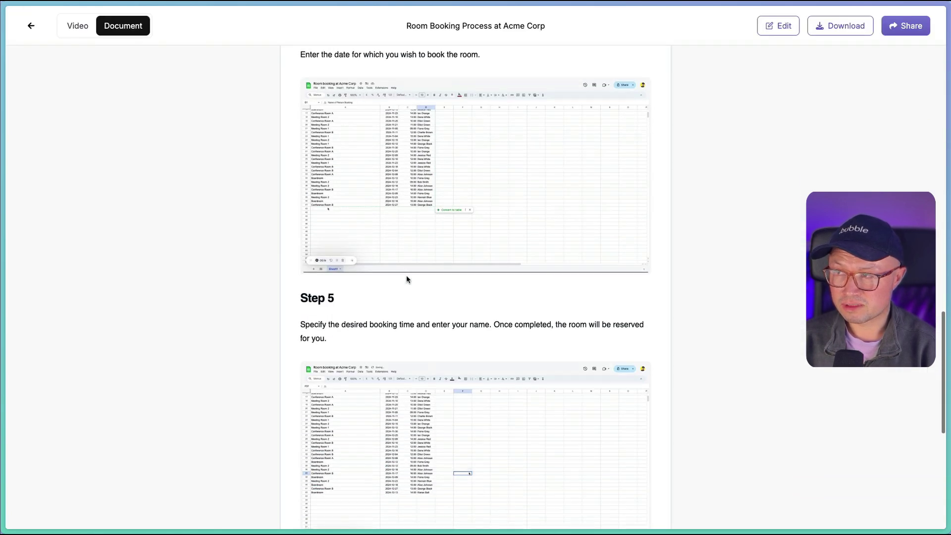
pyautogui.scroll(-8, 406, 279)
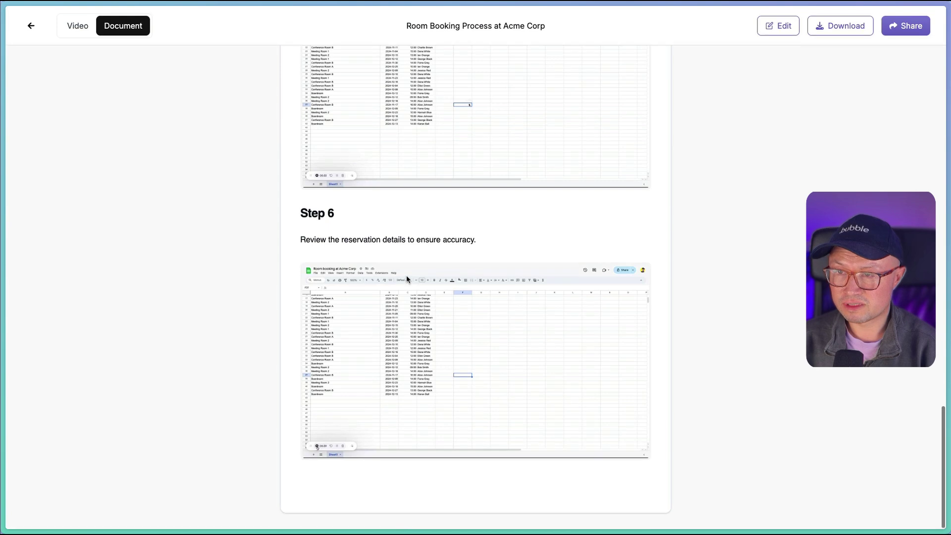
pyautogui.scroll(20, 493, 275)
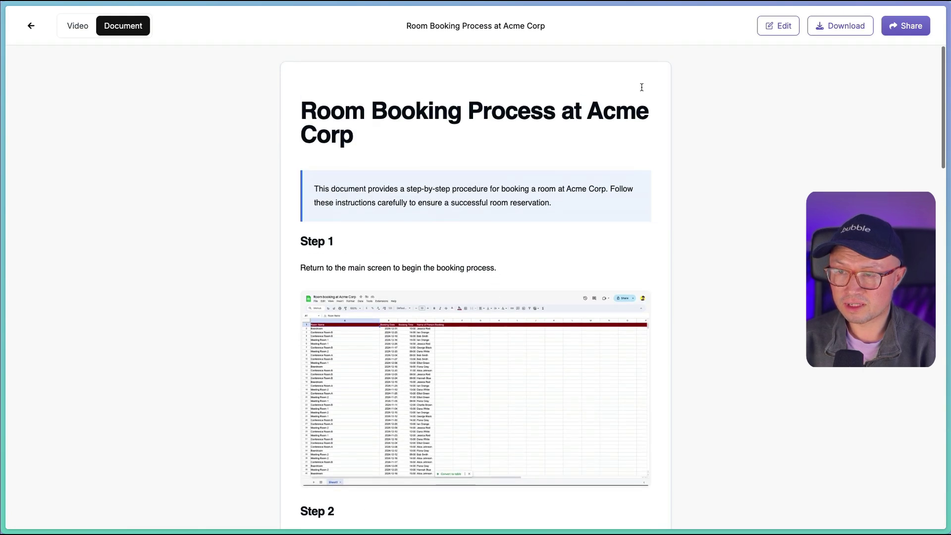
# Enter edit mode and replace Step 1's sentence with 'Go to the Google Sheet'
pyautogui.click(770, 28)
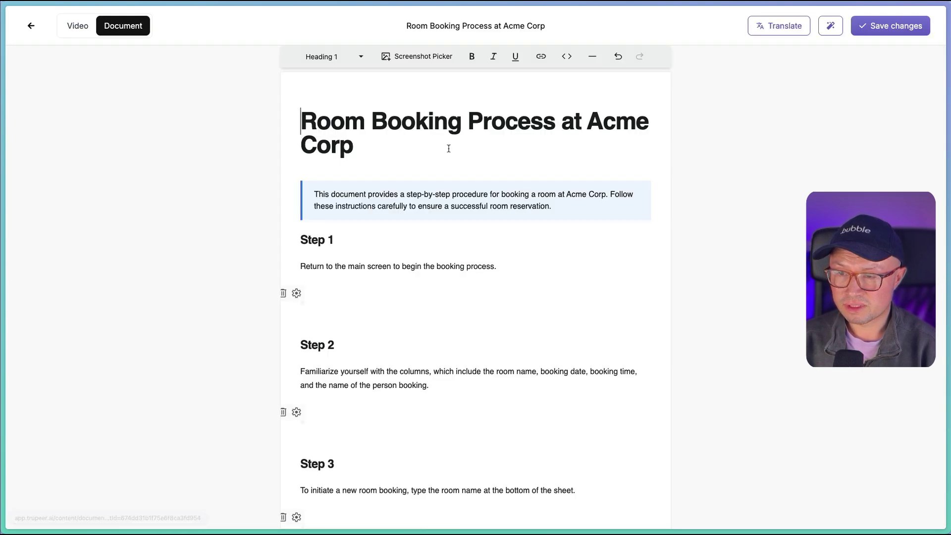
pyautogui.doubleClick(487, 265)
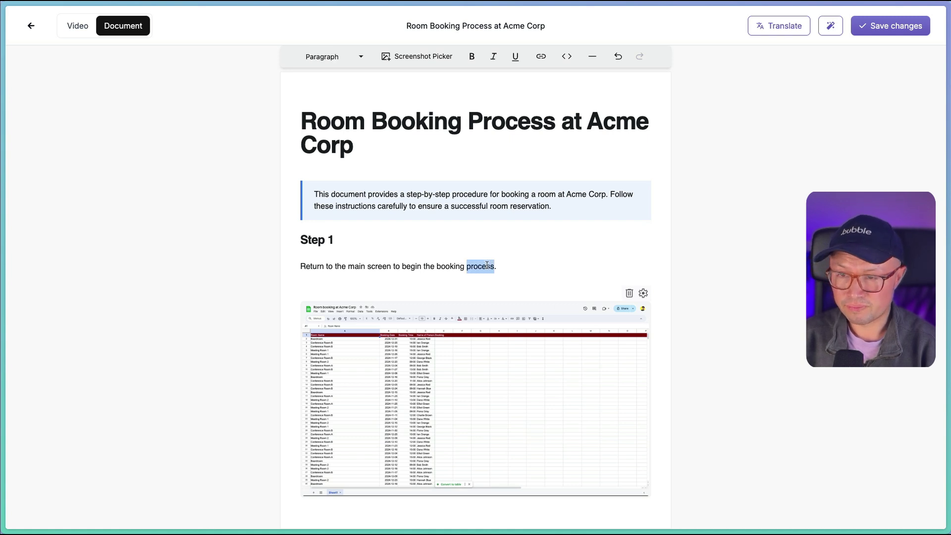
pyautogui.tripleClick(487, 265)
pyautogui.write('Go to')
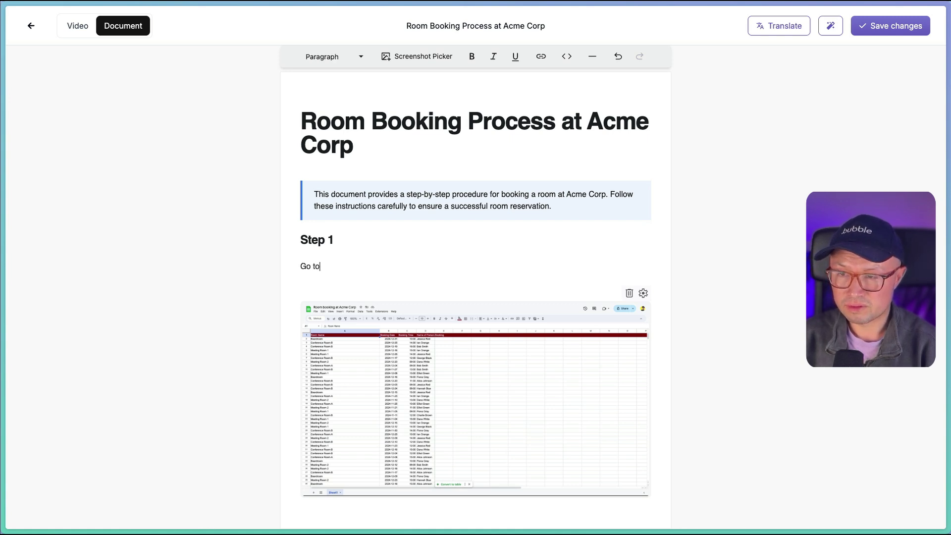
pyautogui.write(' the Google Sheet.')
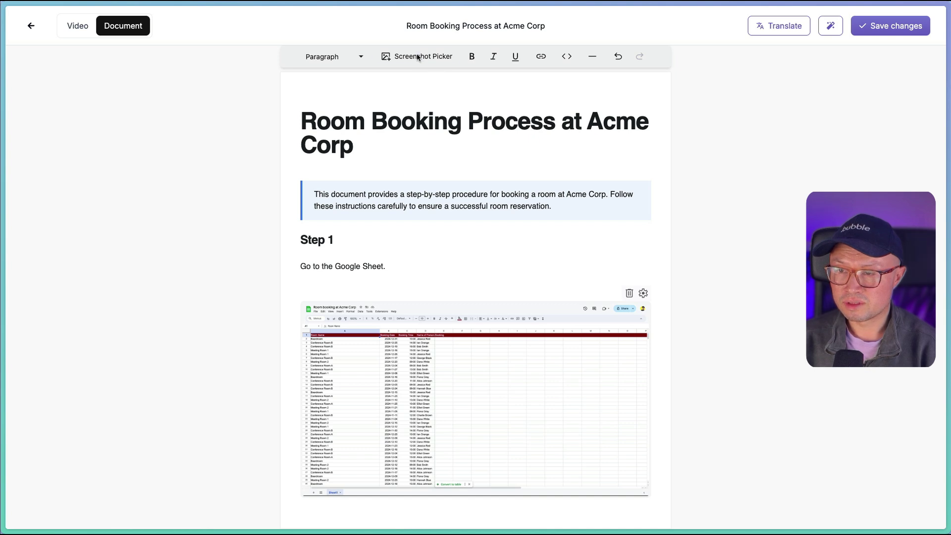
# Insert the 0:12 video frame as a step screenshot using the Screenshot Picker
pyautogui.click(411, 58)
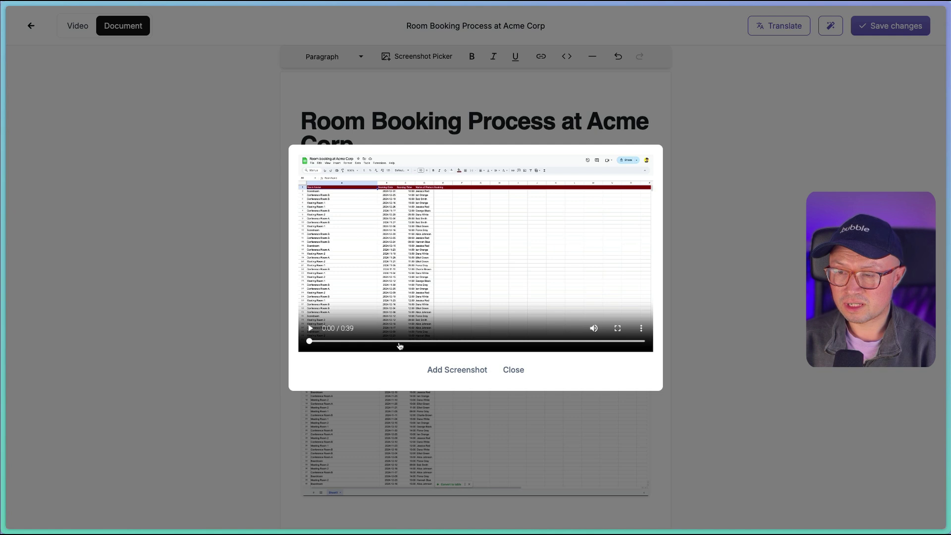
pyautogui.moveTo(400, 345); pyautogui.dragTo(418, 343)
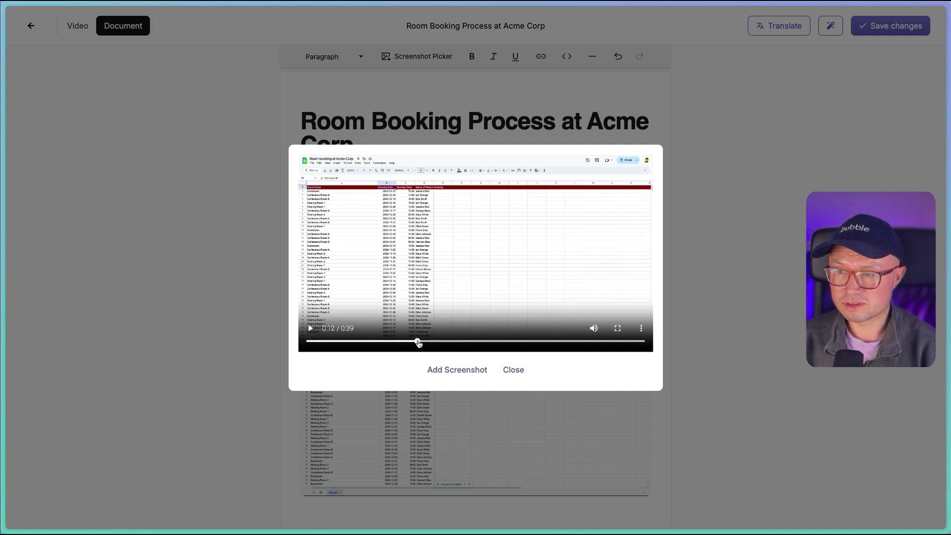
pyautogui.click(456, 369)
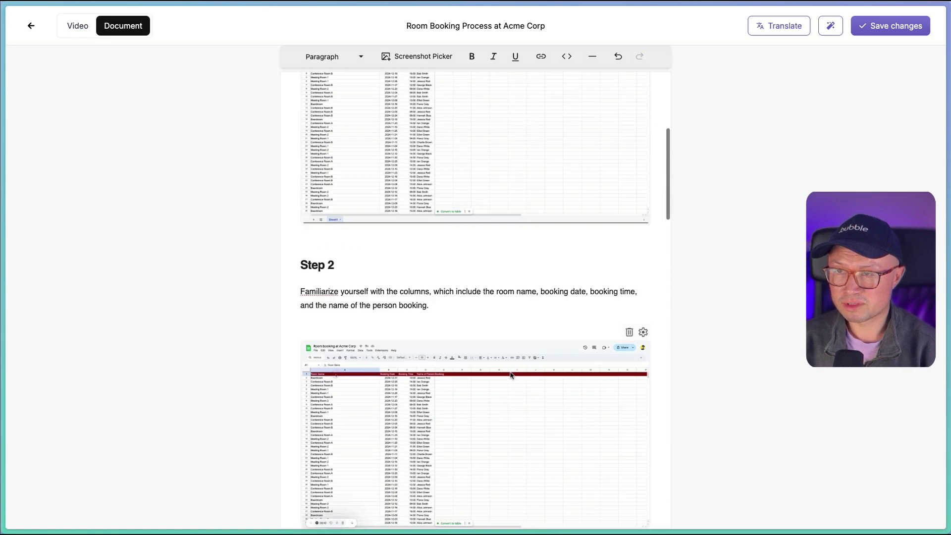
pyautogui.scroll(15, 526, 400)
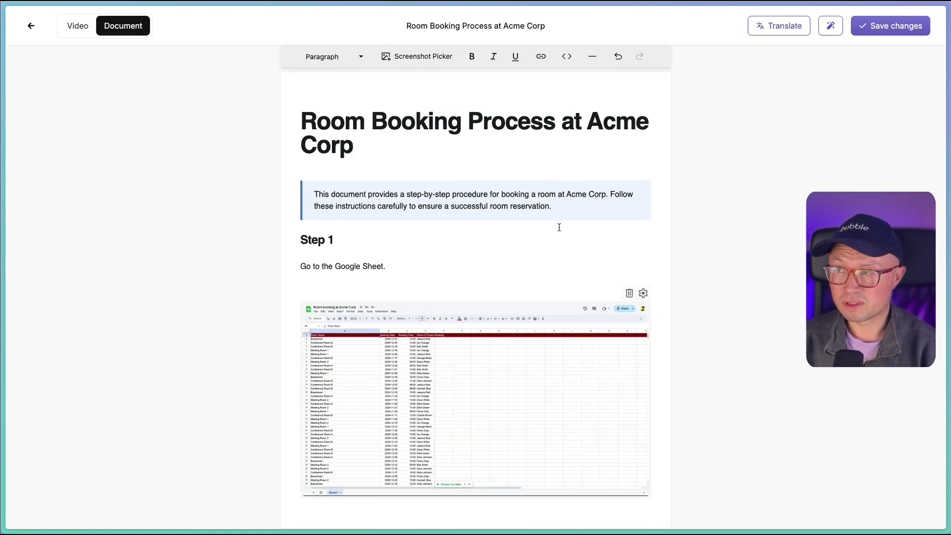
# Translate the document into Spanish, review it, and save the changes
pyautogui.click(778, 38)
pyautogui.click(544, 271)
pyautogui.click(510, 291)
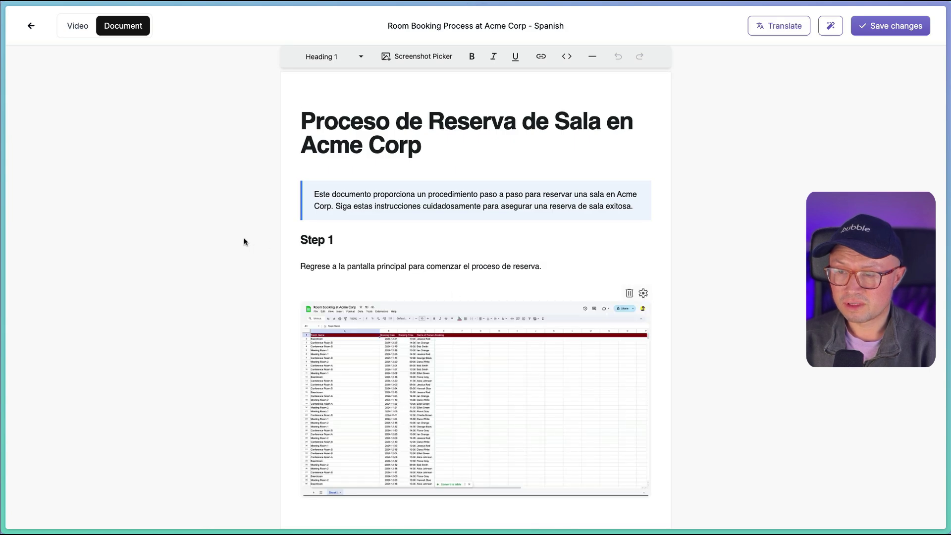
pyautogui.scroll(-20, 441, 150)
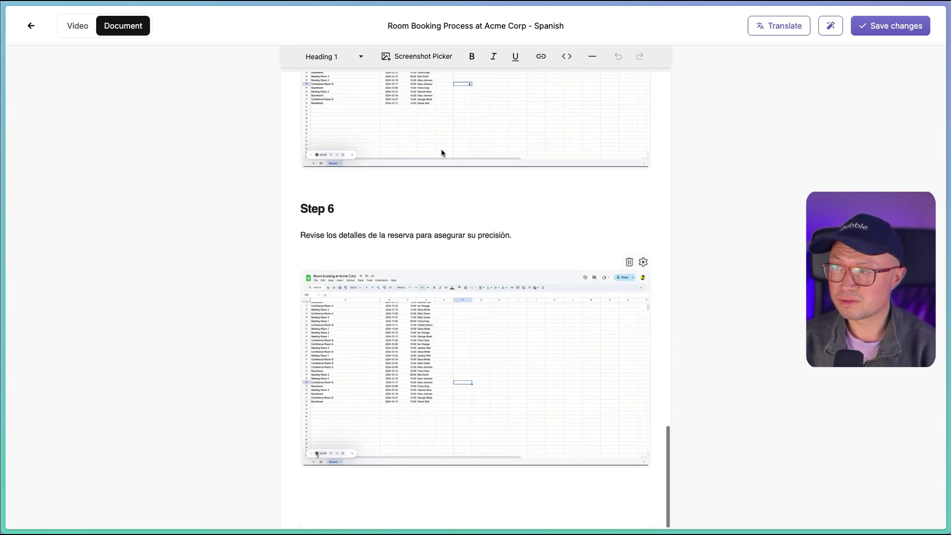
pyautogui.scroll(20, 442, 152)
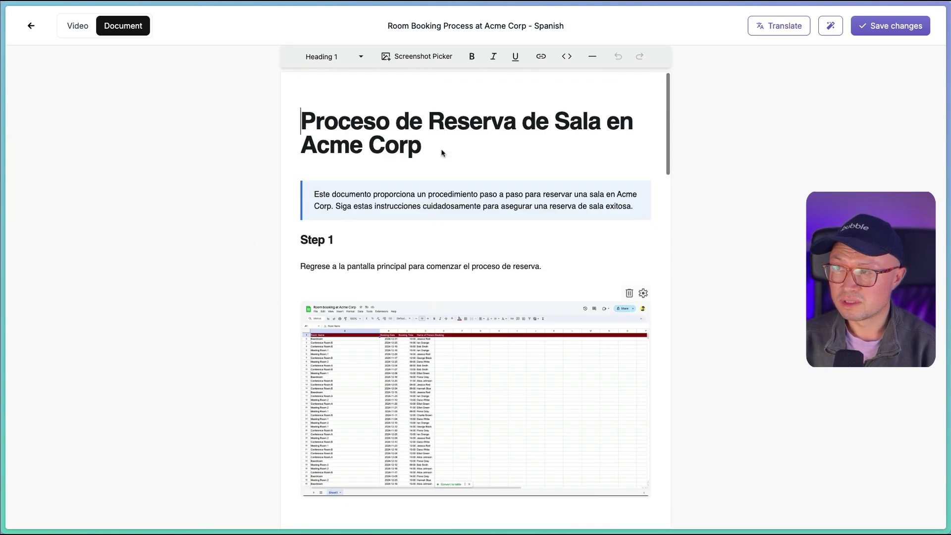
pyautogui.click(888, 34)
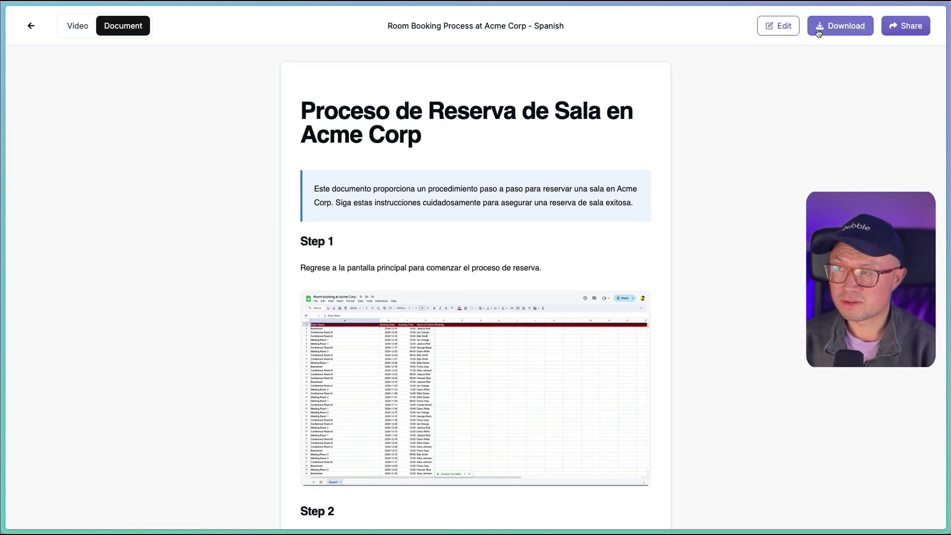
# Preview the Spanish tutorial video, then switch the tutorial back to the Original version
pyautogui.click(819, 30)
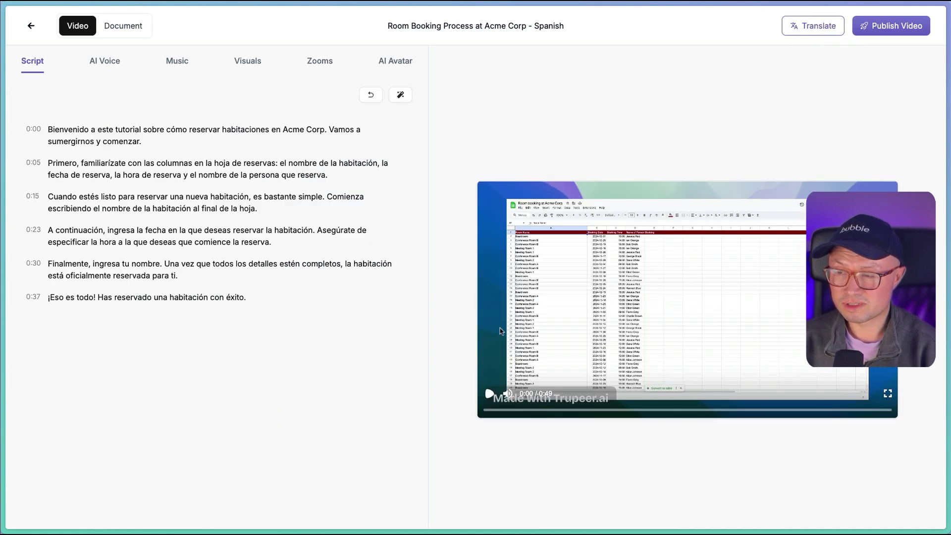
pyautogui.click(490, 396)
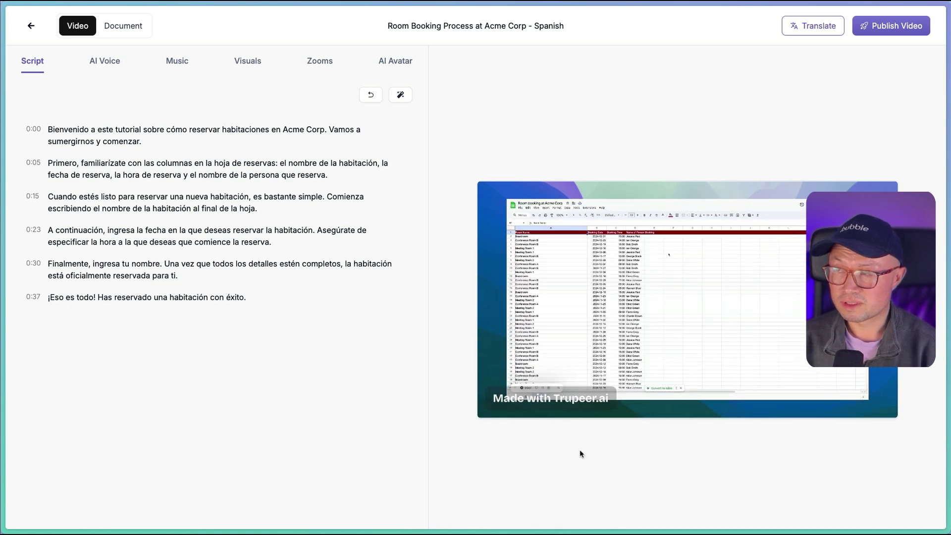
pyautogui.click(490, 395)
pyautogui.click(813, 26)
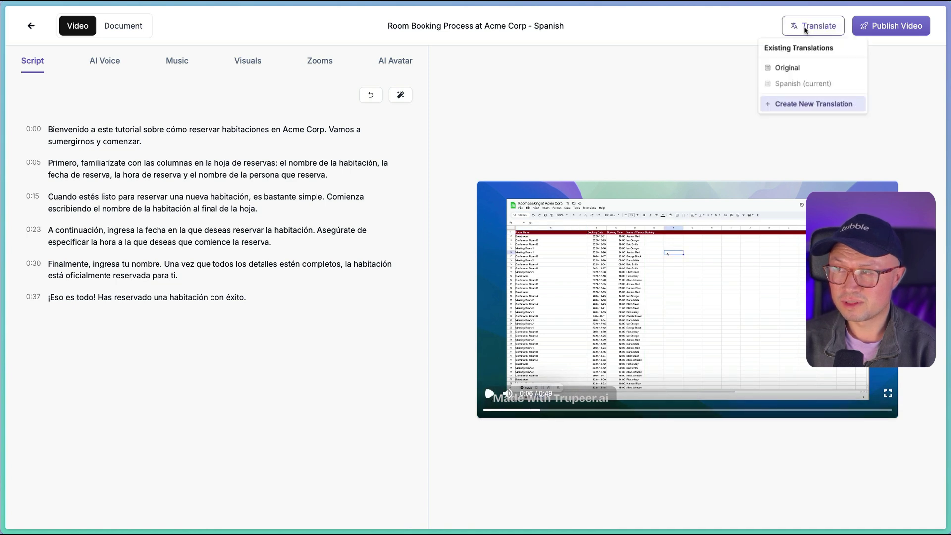
pyautogui.click(788, 68)
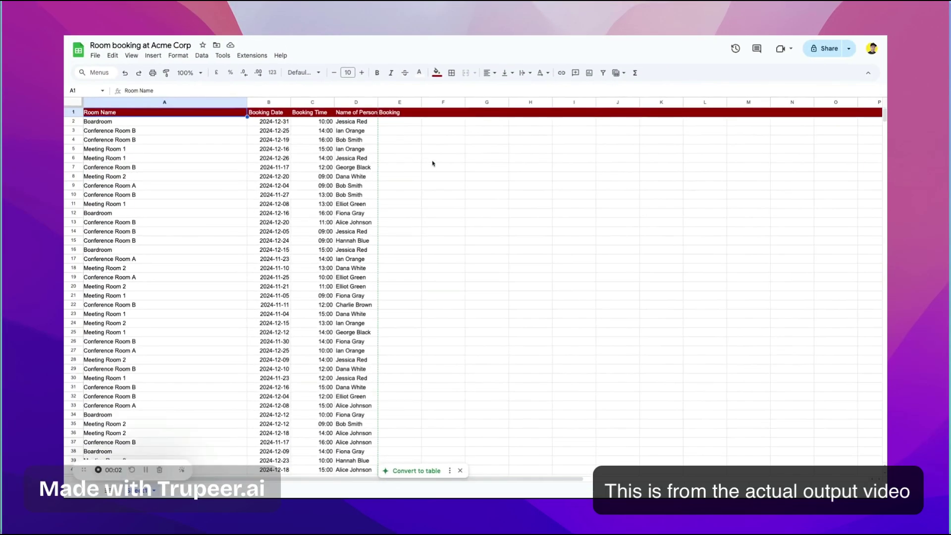
# Play the English tutorial preview and pause it at 0:35 of 0:41
pyautogui.click(430, 162)
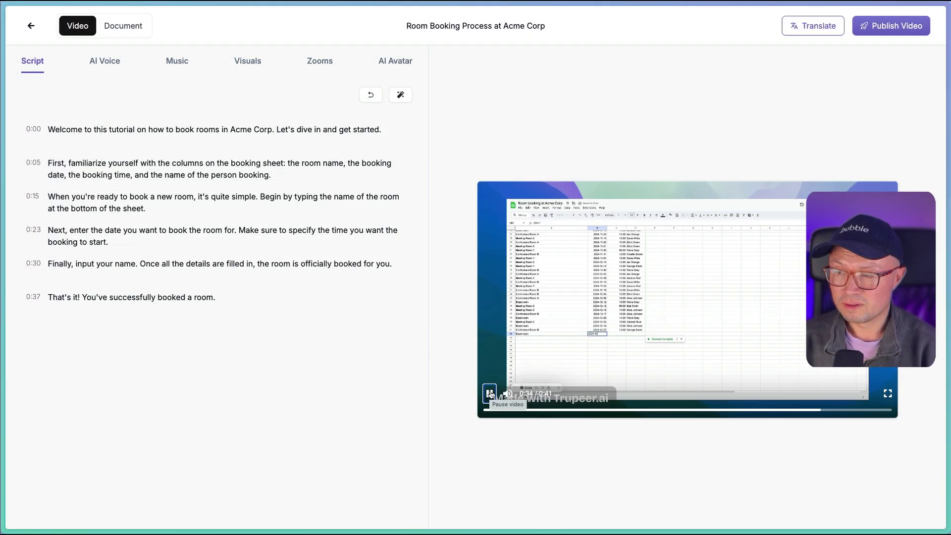
pyautogui.click(490, 394)
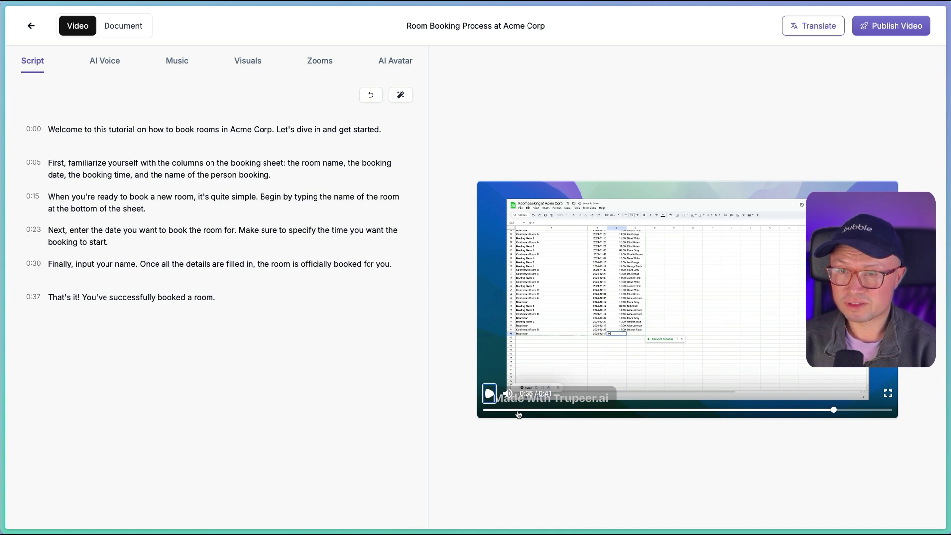
# Change the opening line to 'book meeting rooms' and delete 'and get started' so it ends 'Let's dive in.'
pyautogui.click(231, 306)
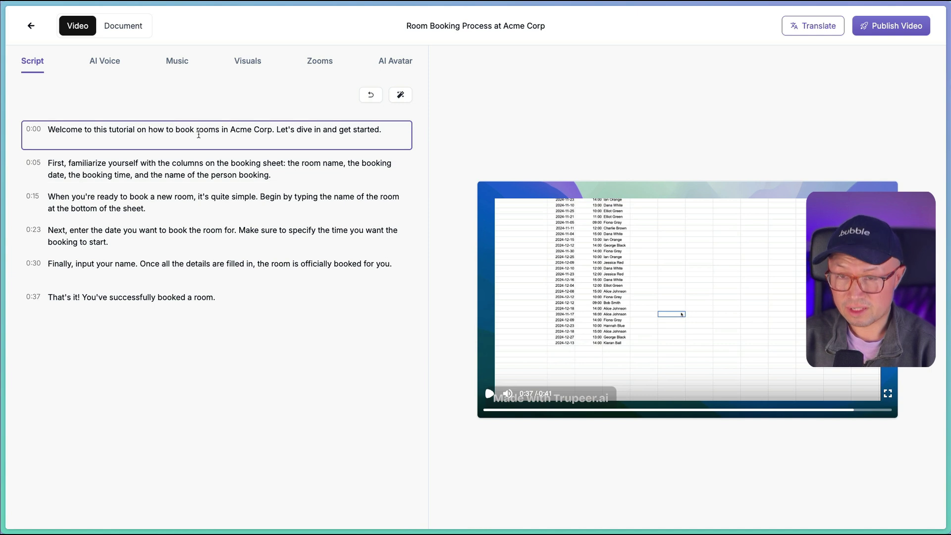
pyautogui.click(194, 129)
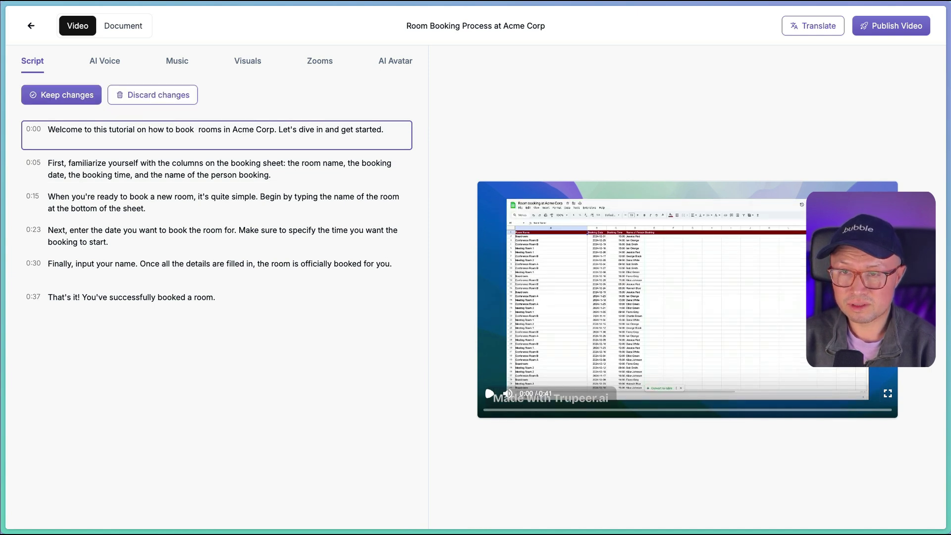
pyautogui.write('meeting')
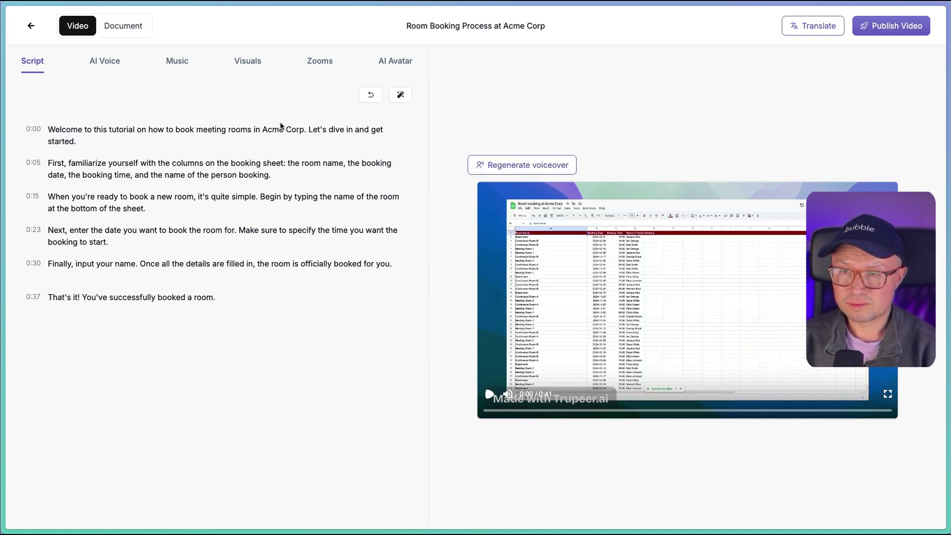
pyautogui.click(236, 133)
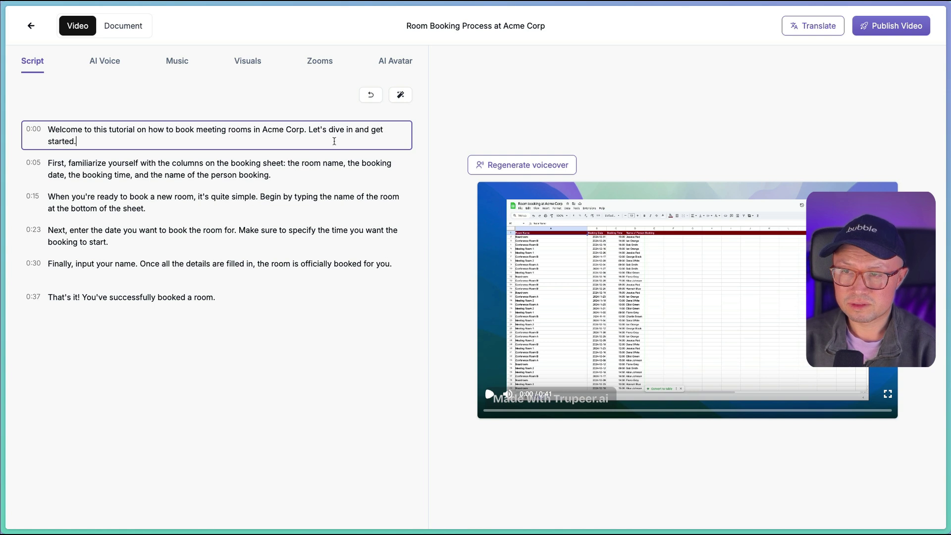
pyautogui.moveTo(352, 143)
pyautogui.mouseDown()
pyautogui.moveTo(329, 130)
pyautogui.moveTo(355, 130)
pyautogui.mouseUp()
pyautogui.press('BackSpace')
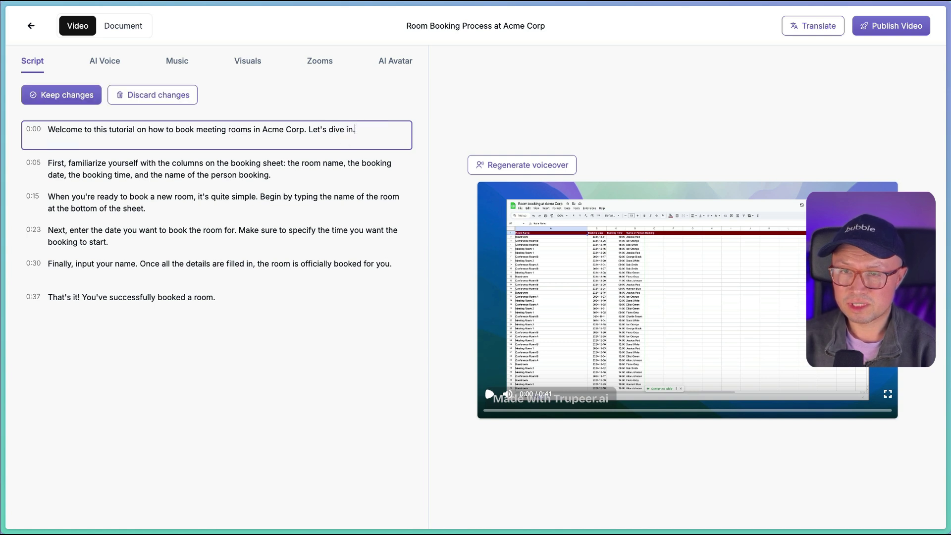
# Keep the script edits, regenerate the voiceover, and play the updated 0:40 preview
pyautogui.click(58, 97)
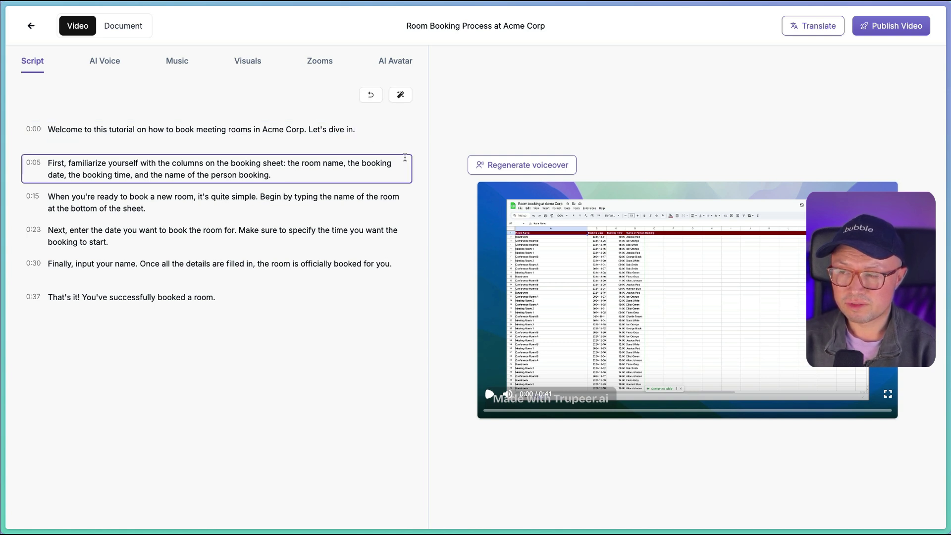
pyautogui.click(567, 164)
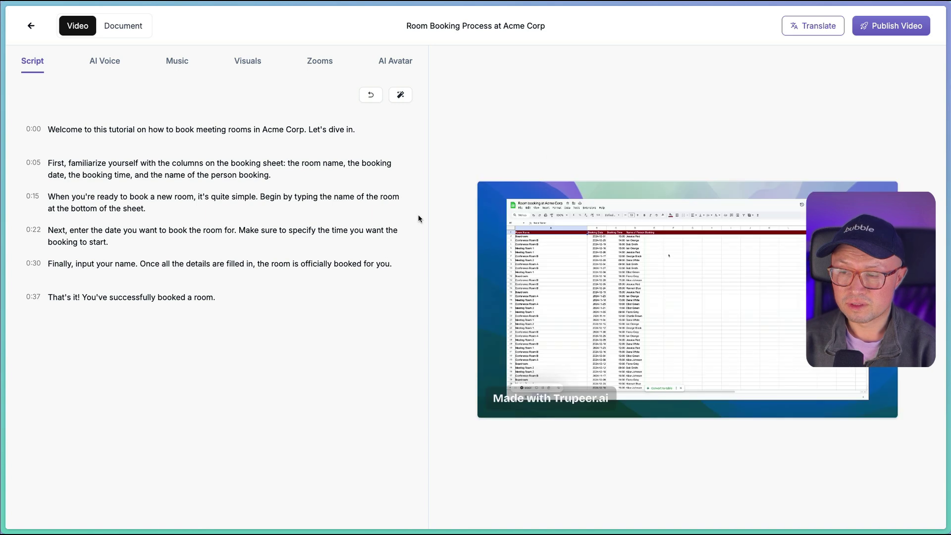
pyautogui.click(491, 394)
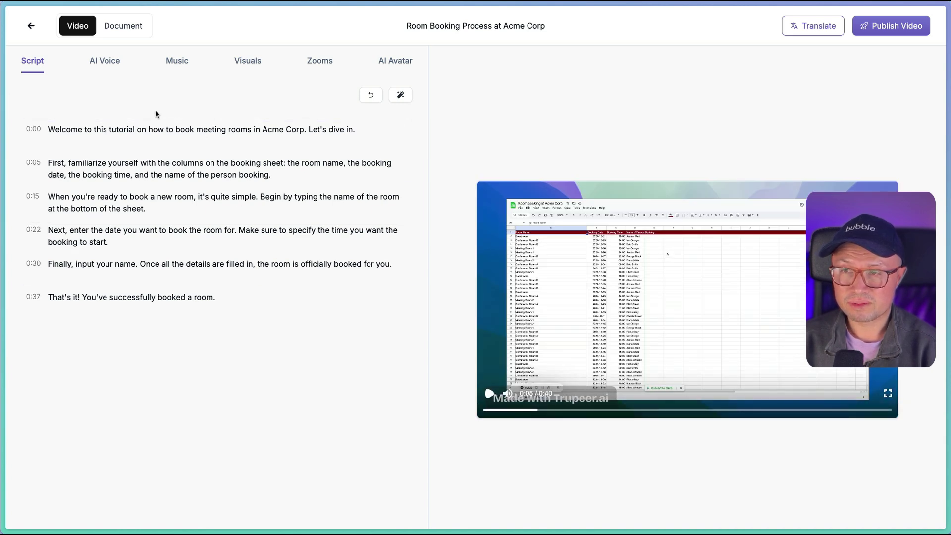
# Look through the AI voice list and background music settings without changing them
pyautogui.click(110, 65)
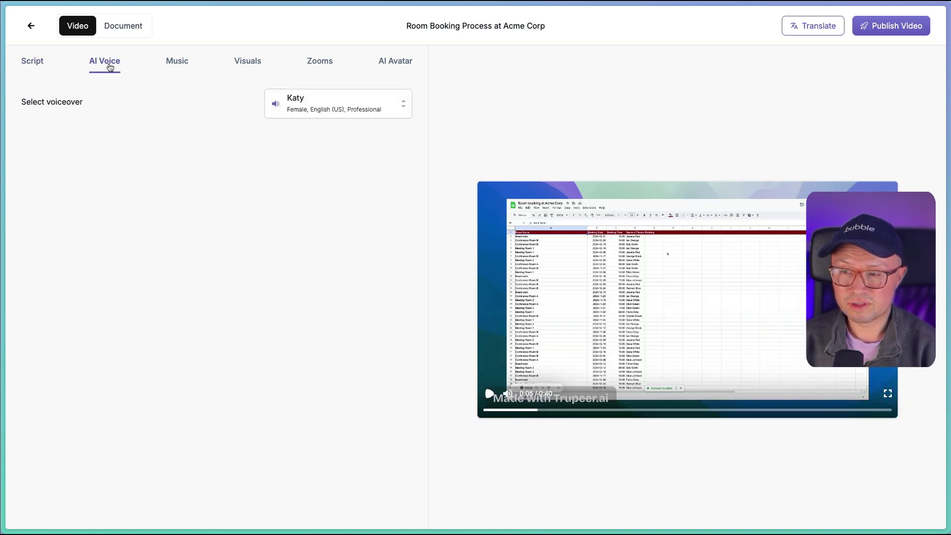
pyautogui.click(391, 110)
pyautogui.click(186, 69)
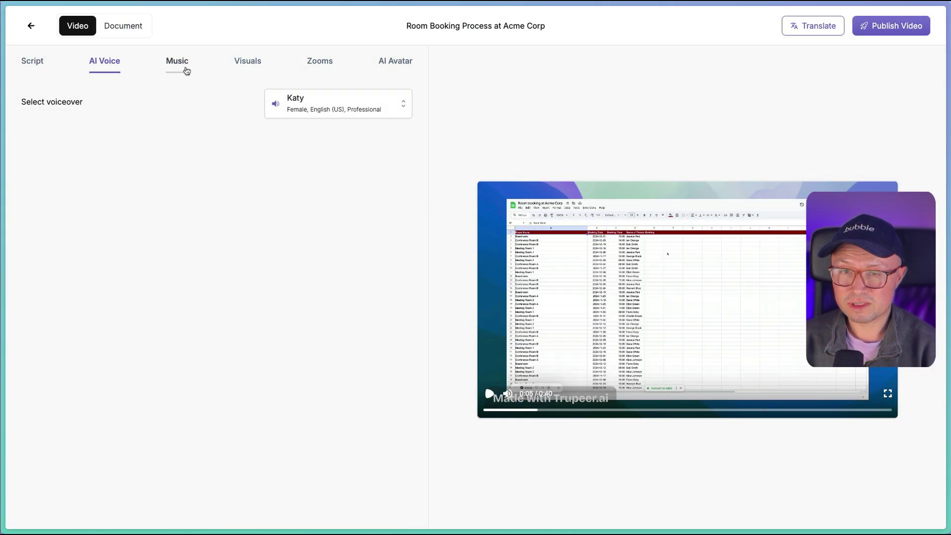
pyautogui.click(186, 68)
# Choose the 4th background, a purple gradient, then review the Zooms and AI Avatar settings
pyautogui.click(249, 68)
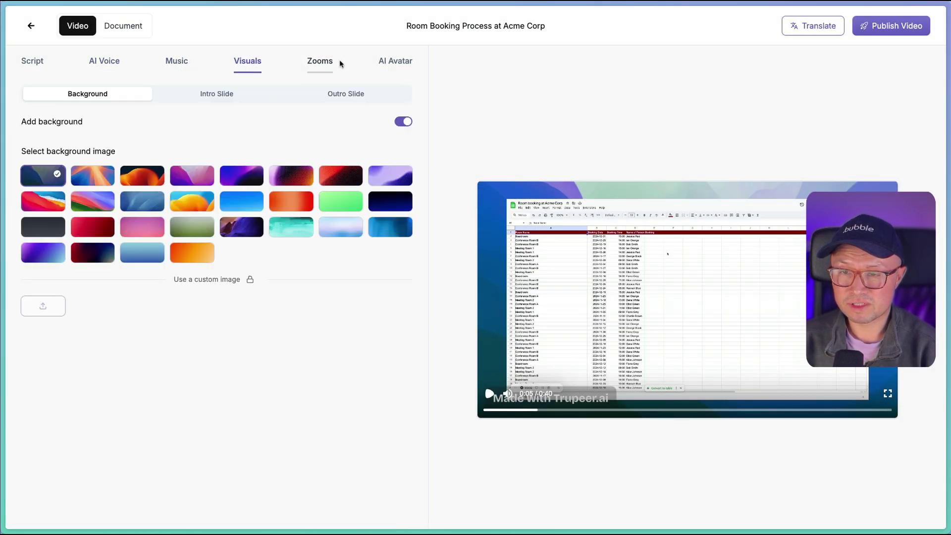
pyautogui.click(192, 176)
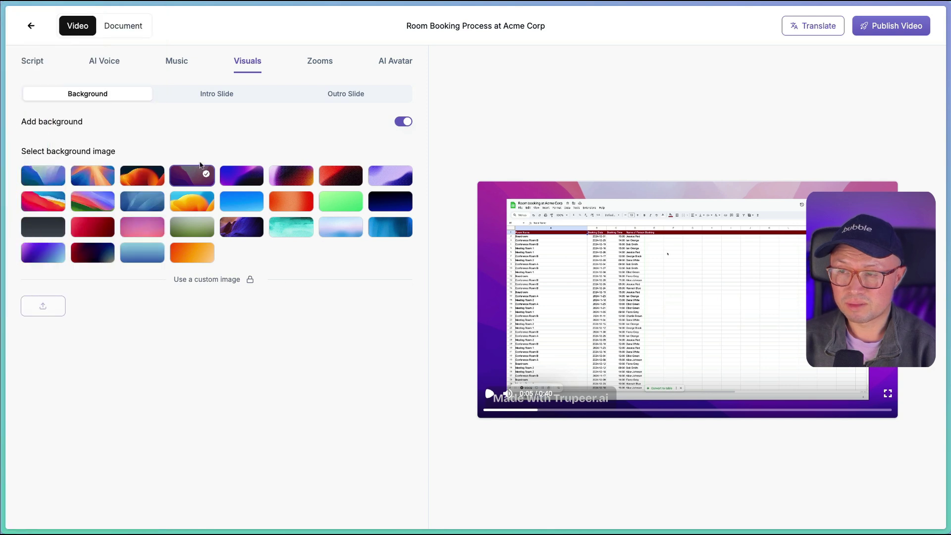
pyautogui.click(315, 64)
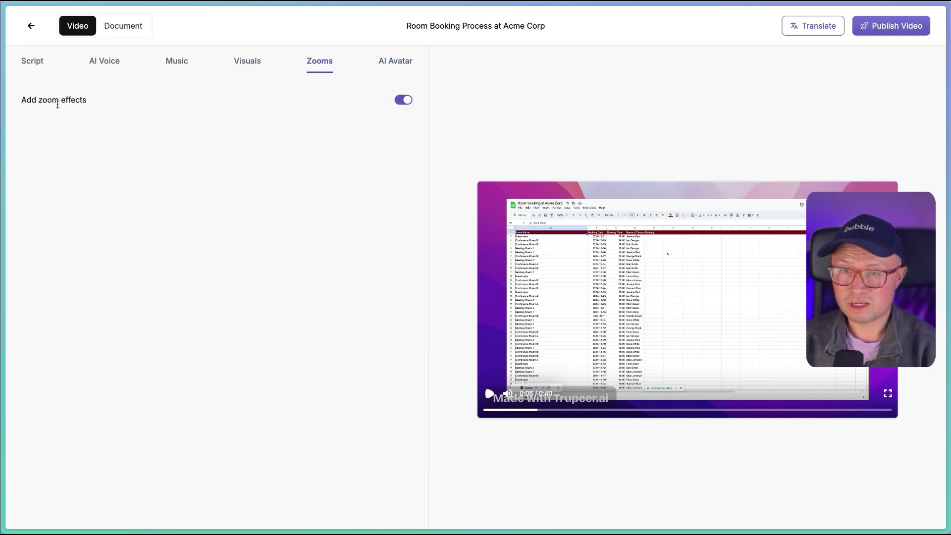
pyautogui.click(399, 68)
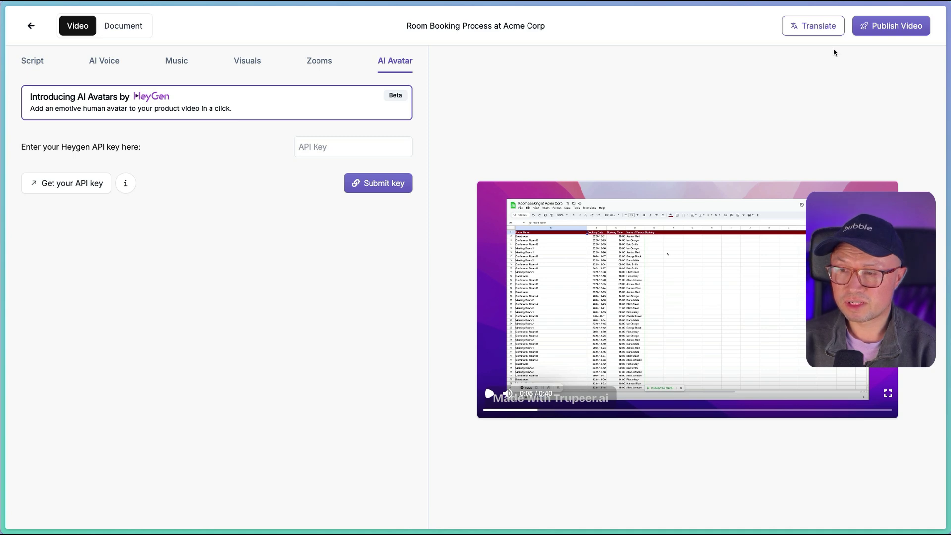
# Publish 'Room Booking Process at Acme Corp' with the watermark option selected, not No Watermark
pyautogui.click(895, 23)
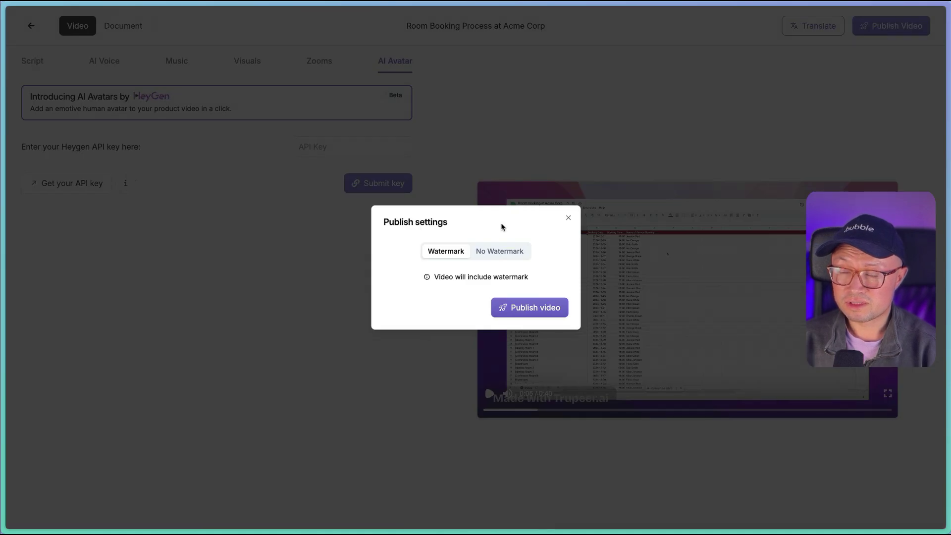
pyautogui.click(499, 251)
pyautogui.click(437, 257)
pyautogui.click(517, 309)
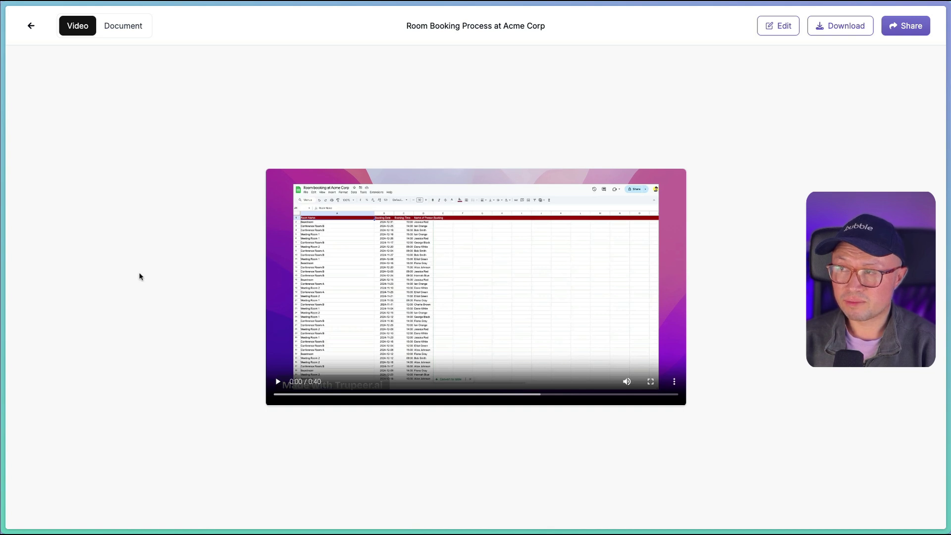
# Share the tutorial with both Video and Document checked and open the public view link
pyautogui.click(832, 35)
pyautogui.click(807, 104)
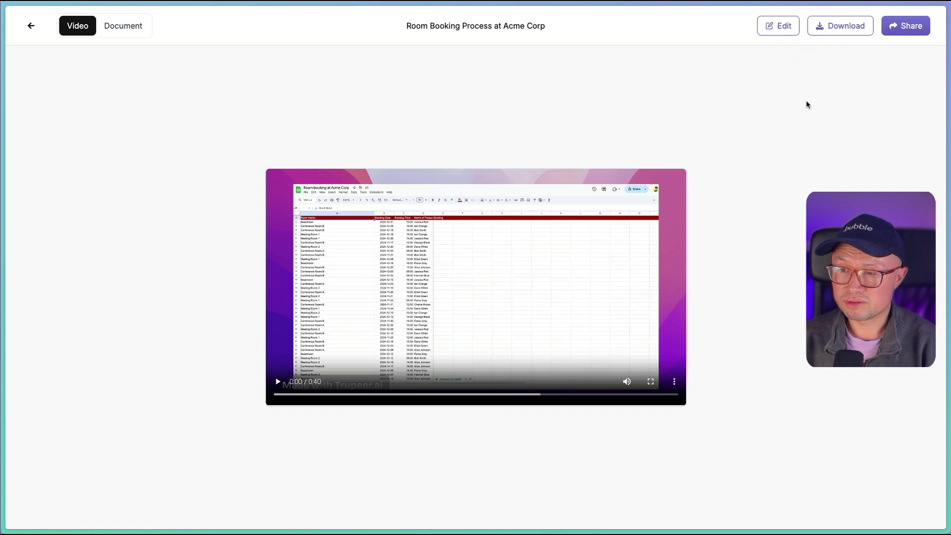
pyautogui.click(899, 32)
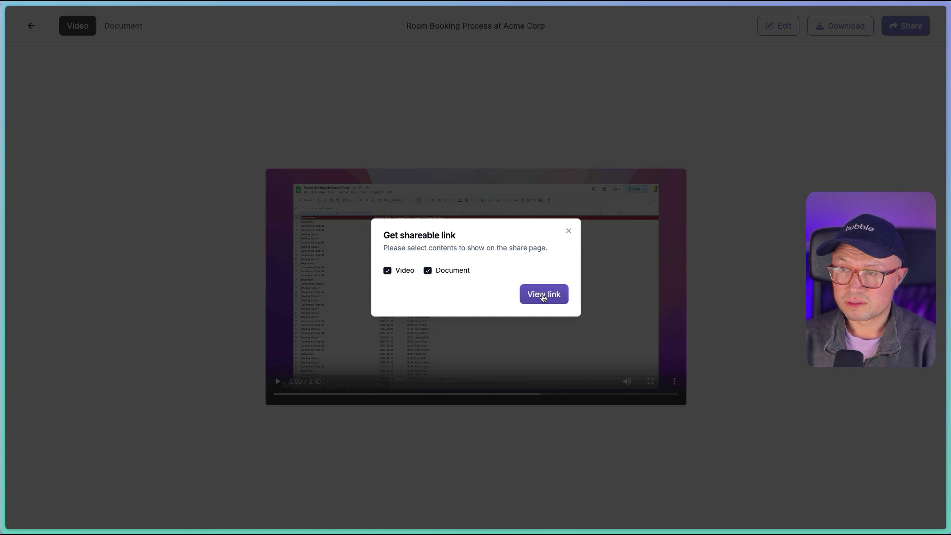
pyautogui.click(544, 296)
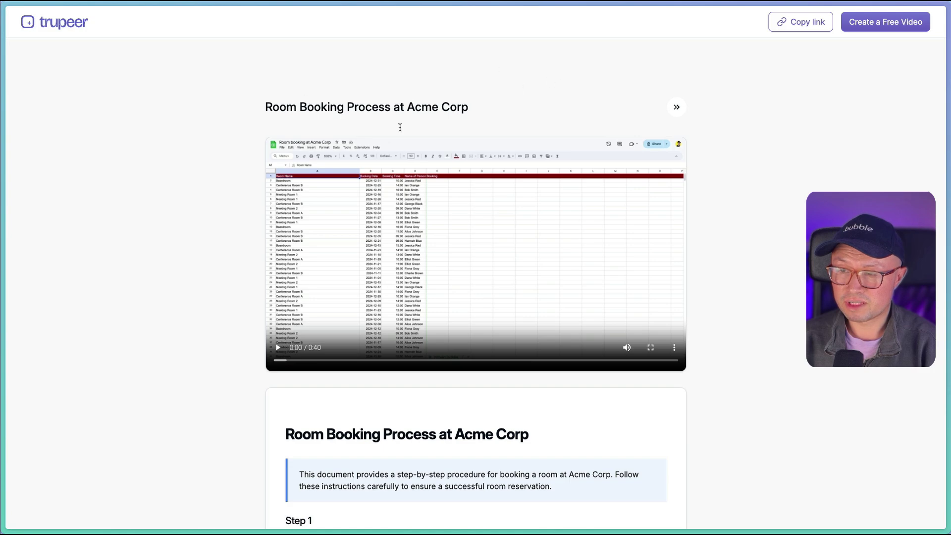
pyautogui.scroll(-15, 331, 203)
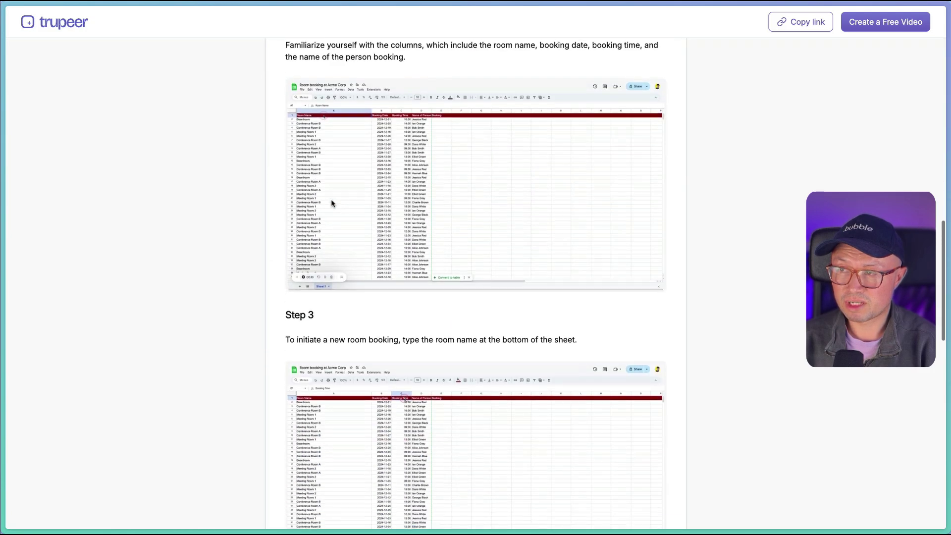
pyautogui.scroll(-10, 331, 203)
pyautogui.scroll(20, 331, 203)
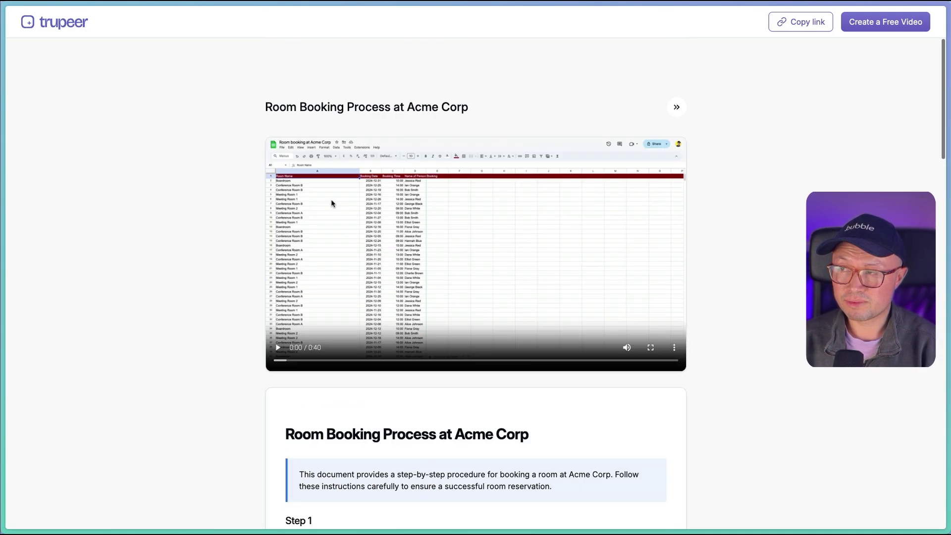